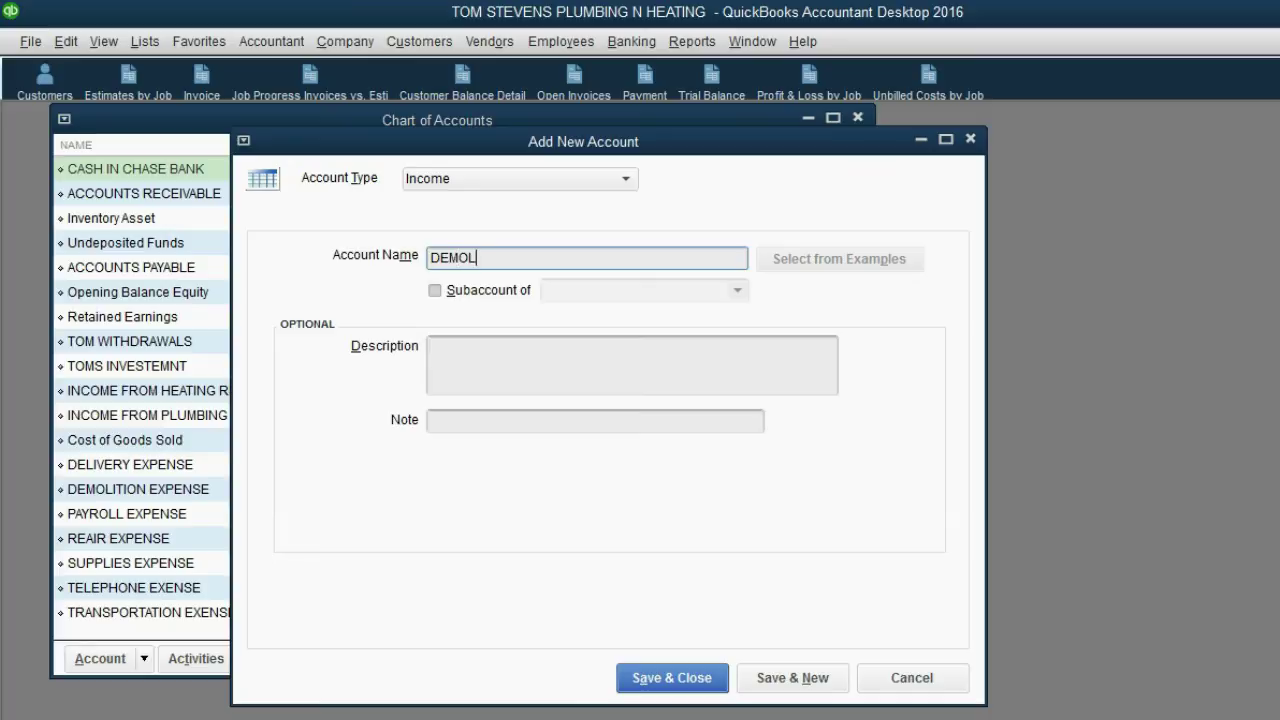
Finish the DEMOLITION FEES Income account, then add DELIVERY FEES as another Income account.
text(ION FEES)
click(795, 678)
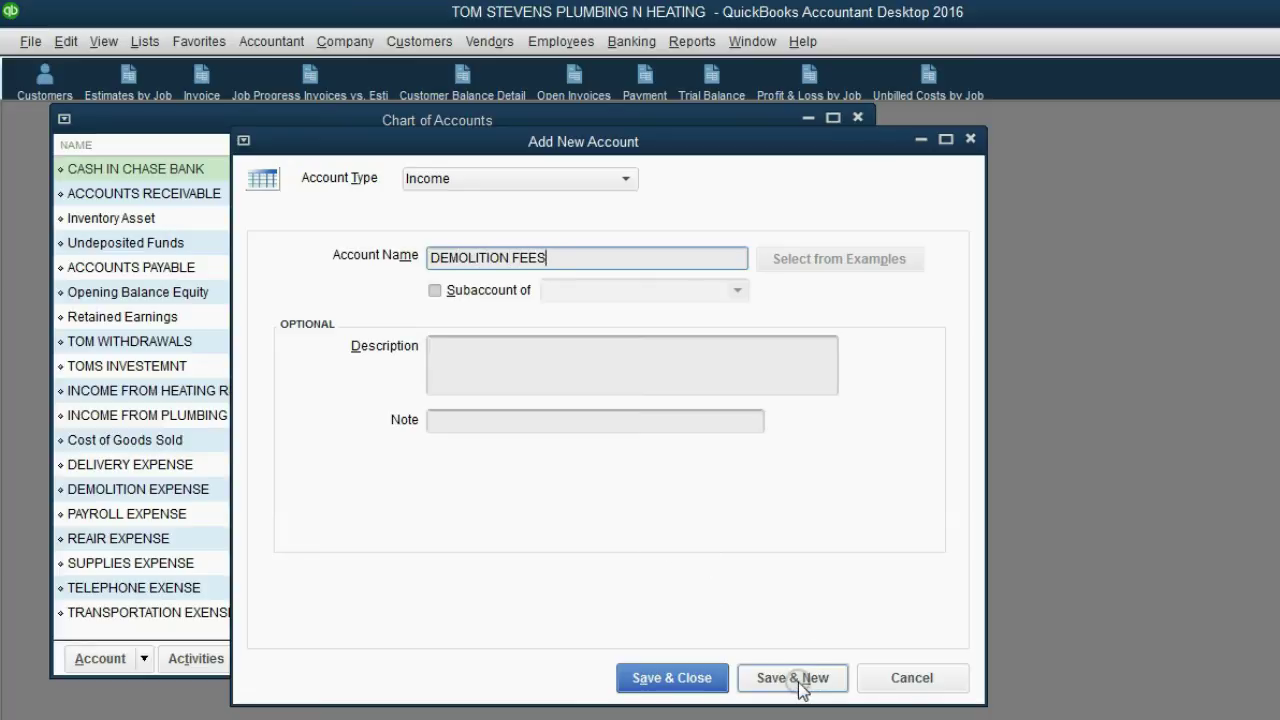
click(494, 178)
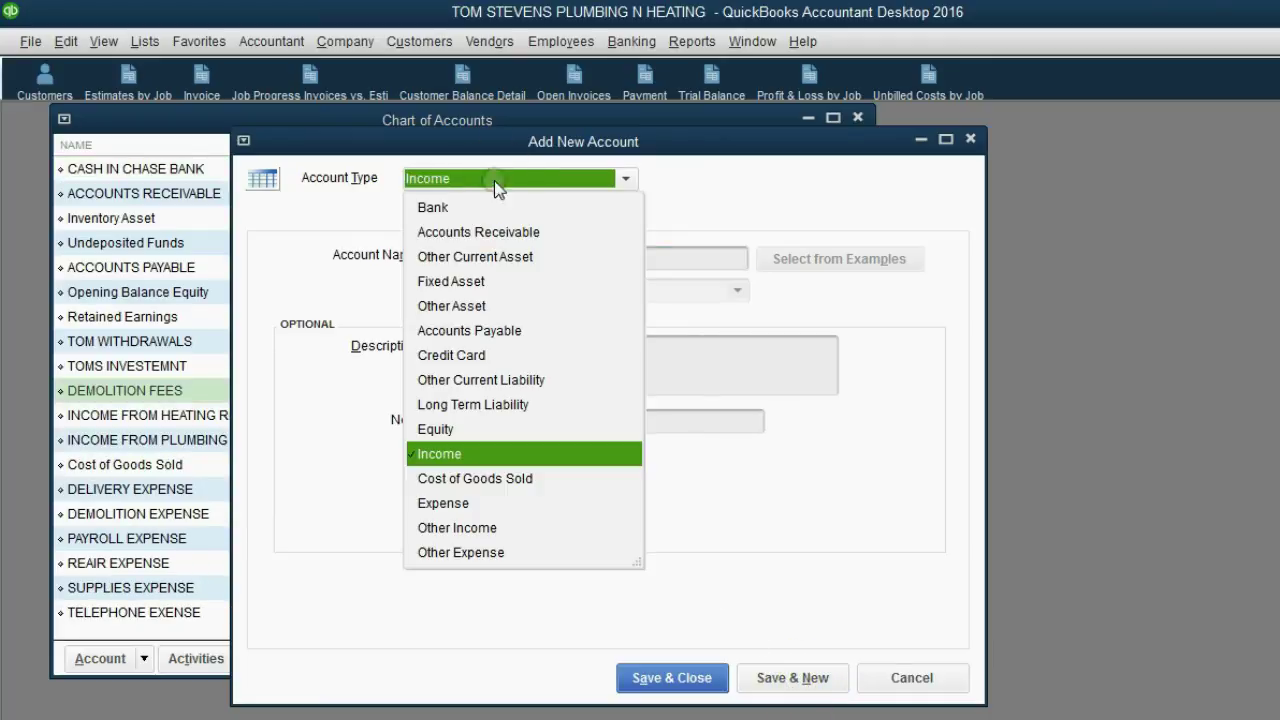
click(476, 455)
click(567, 258)
text(DELIVERY FEES)
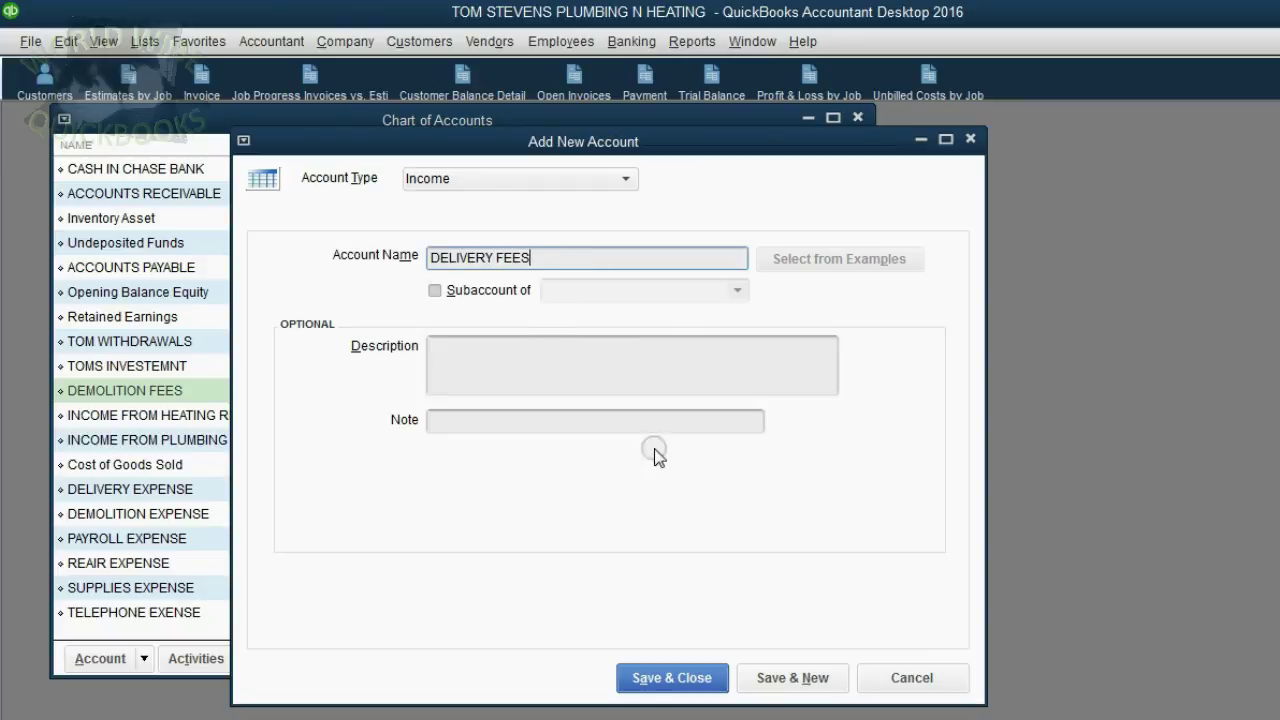
click(648, 678)
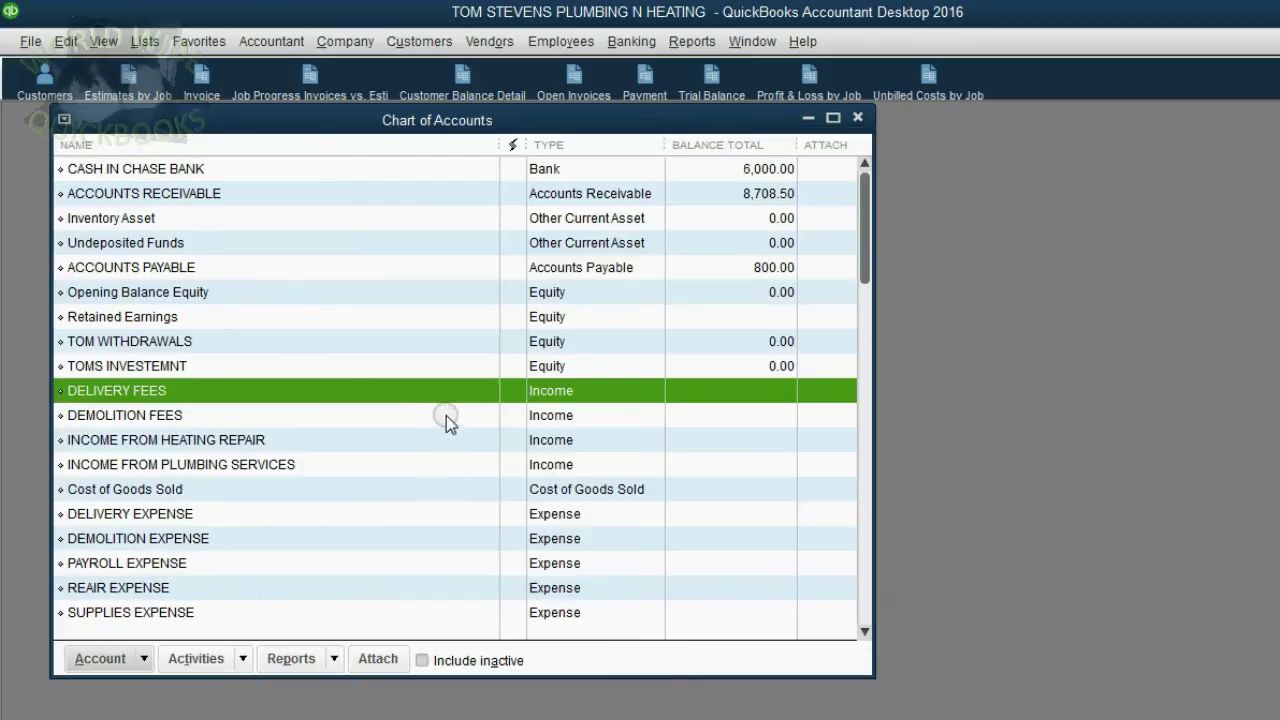
Review the new DEMOLITION FEES and DELIVERY FEES accounts, then advance the slide.
click(386, 415)
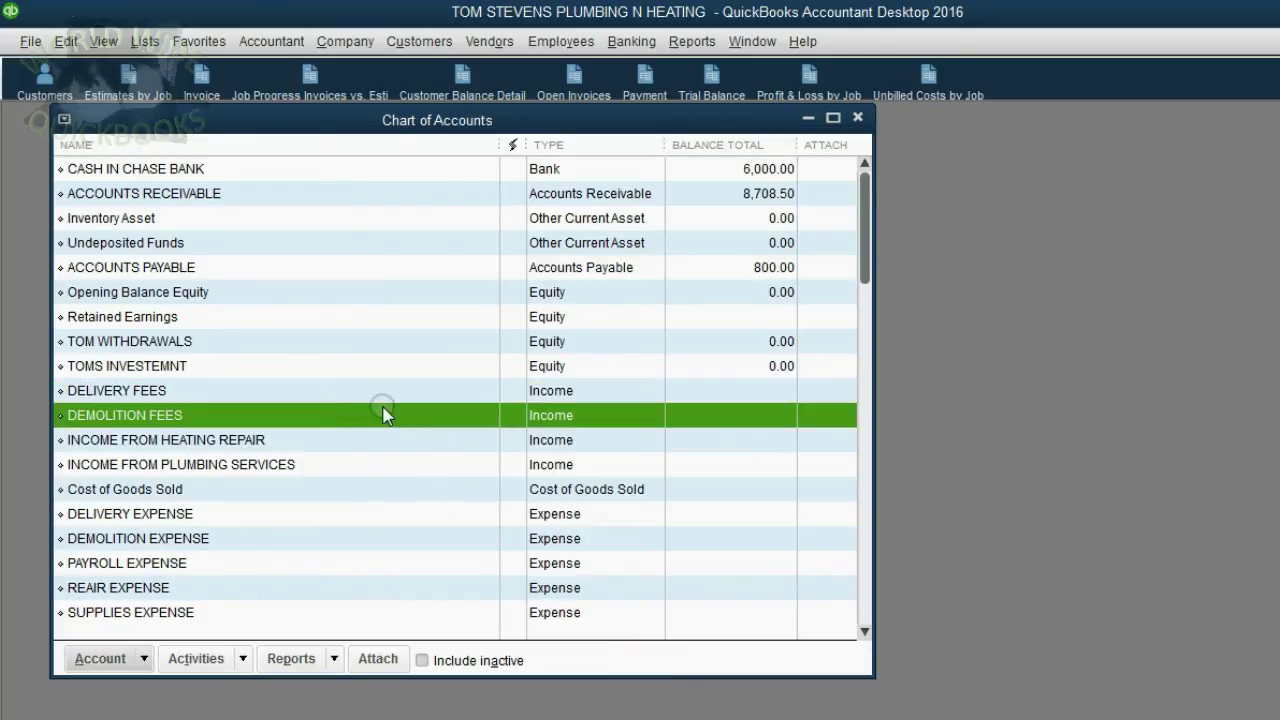
click(382, 410)
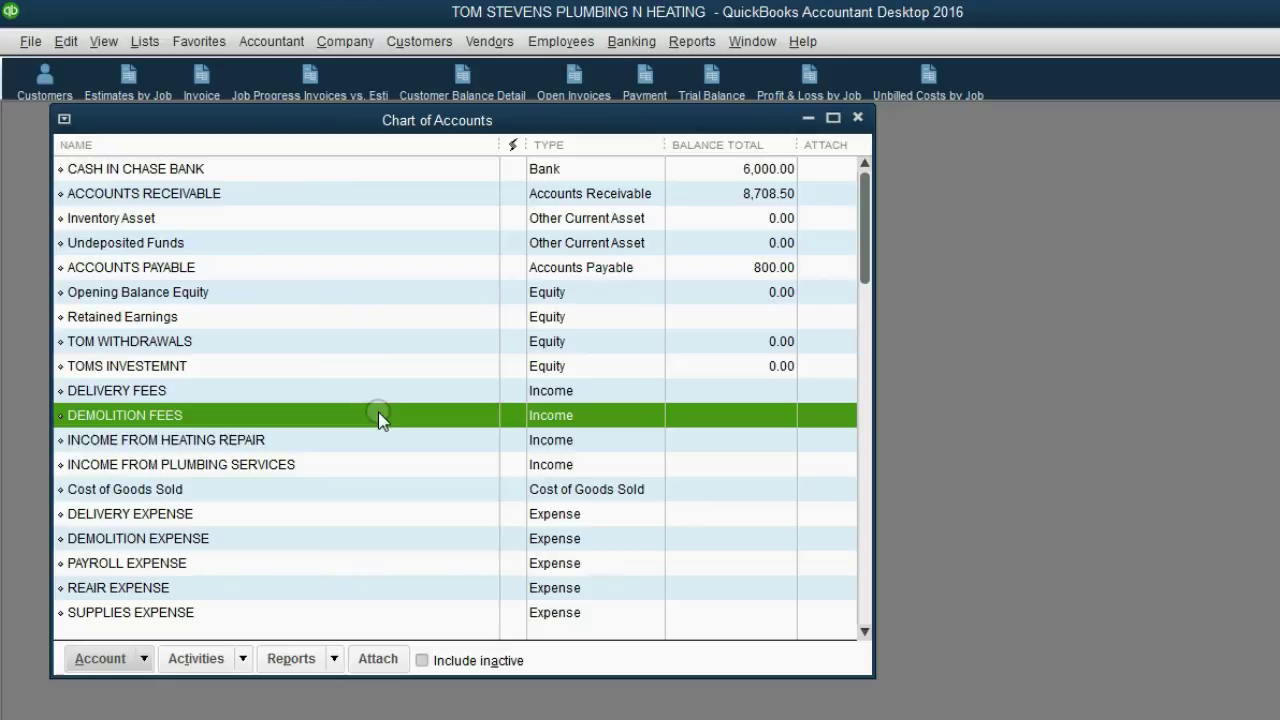
click(344, 391)
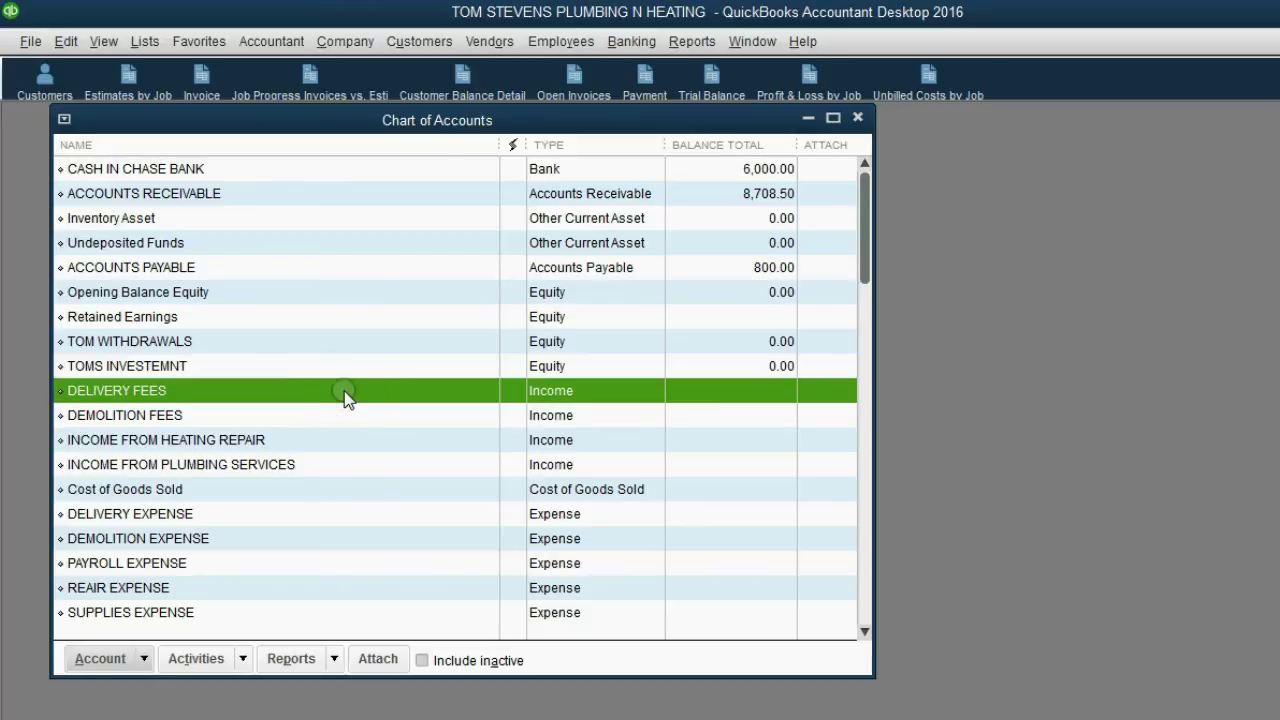
click(354, 416)
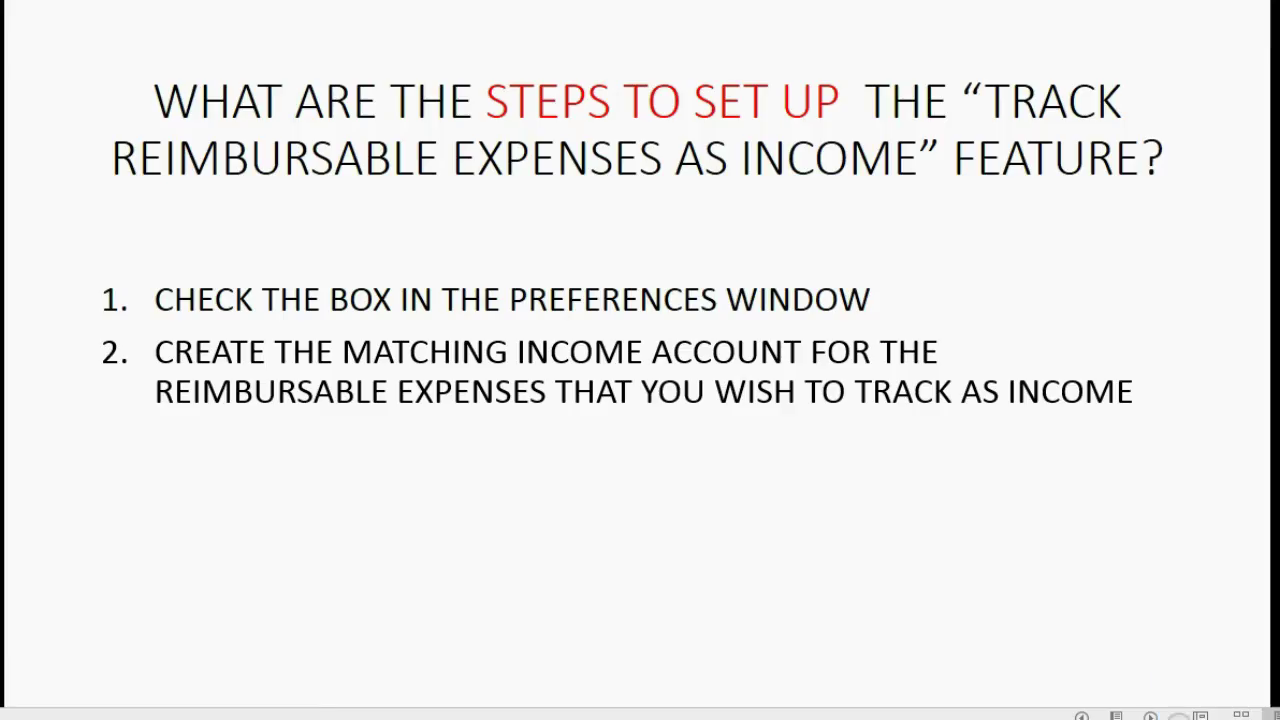
click(1150, 716)
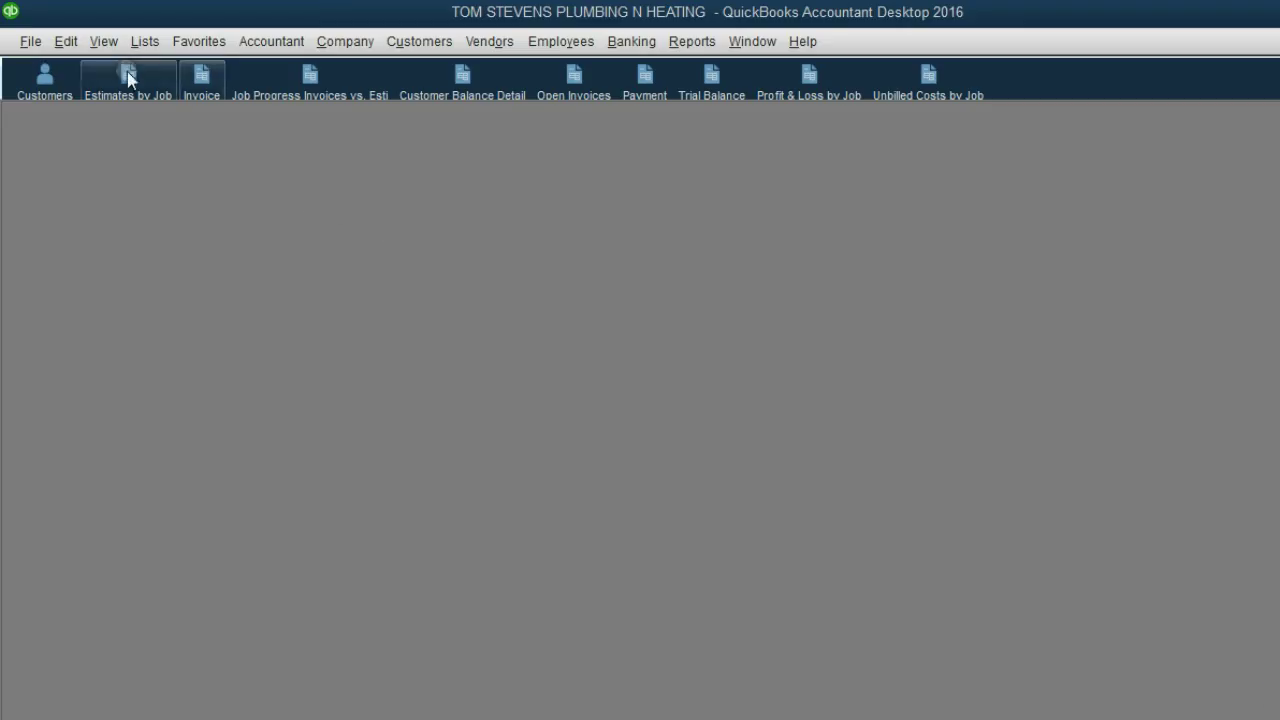
Open the DELIVERY EXPENSE account for editing from the Chart of Accounts.
click(140, 45)
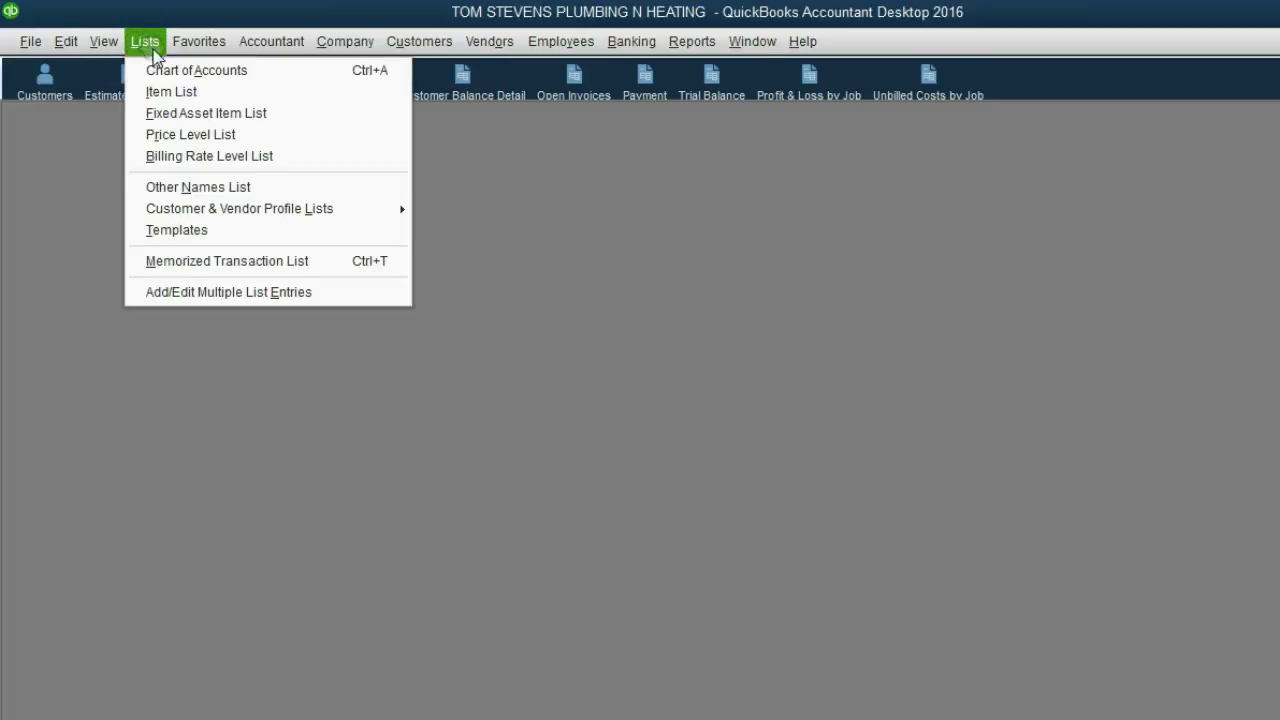
click(160, 70)
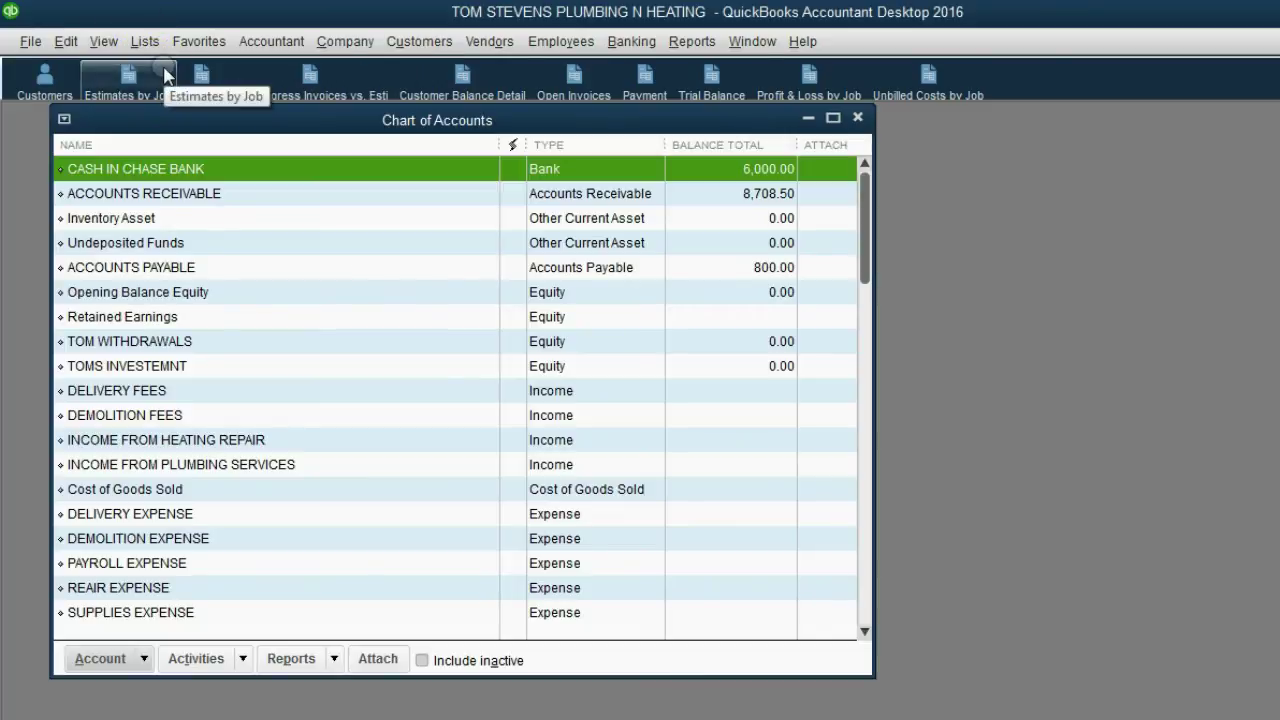
click(166, 516)
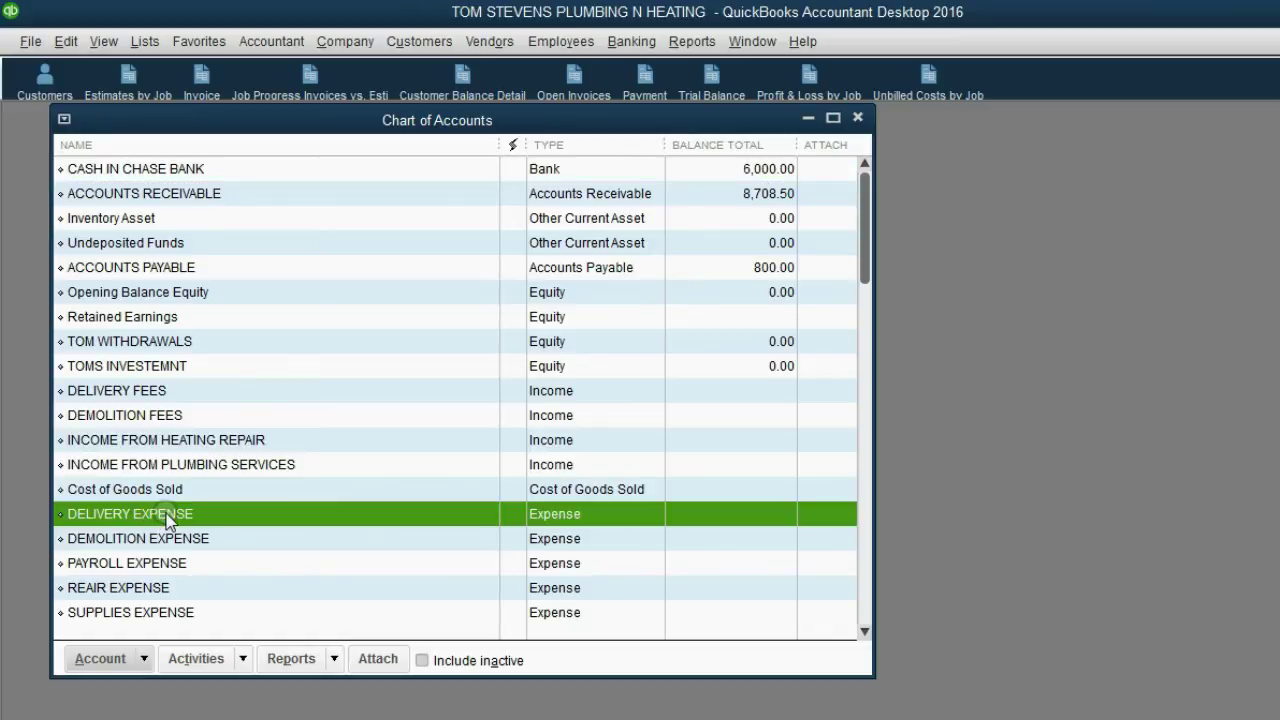
click(104, 658)
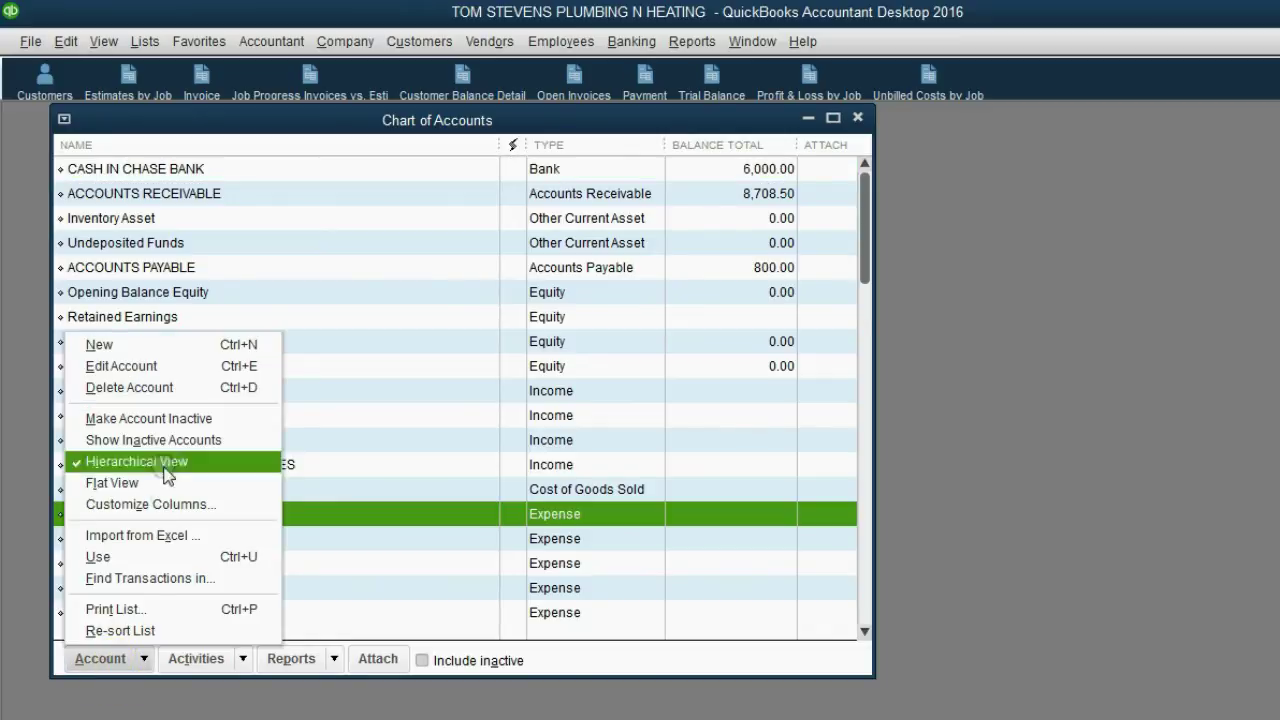
click(172, 368)
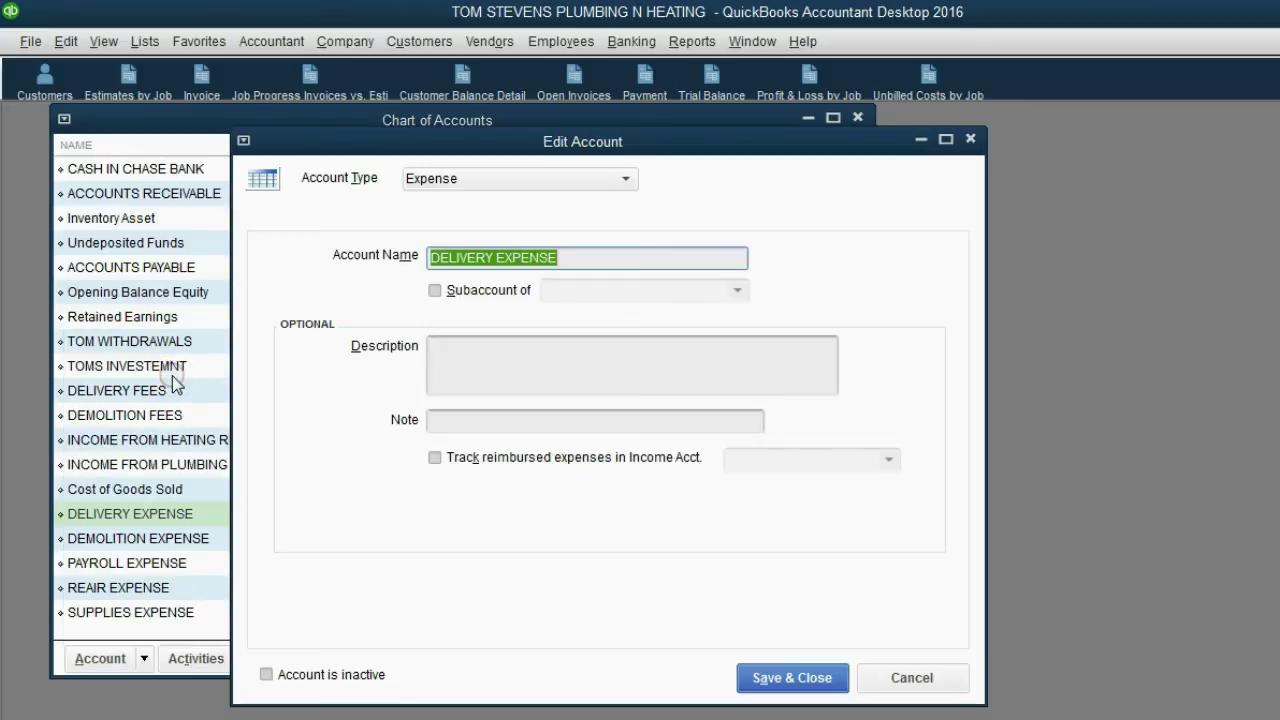
Turn on Track reimbursed expenses, link it to DELIVERY FEES, and save the account.
click(436, 459)
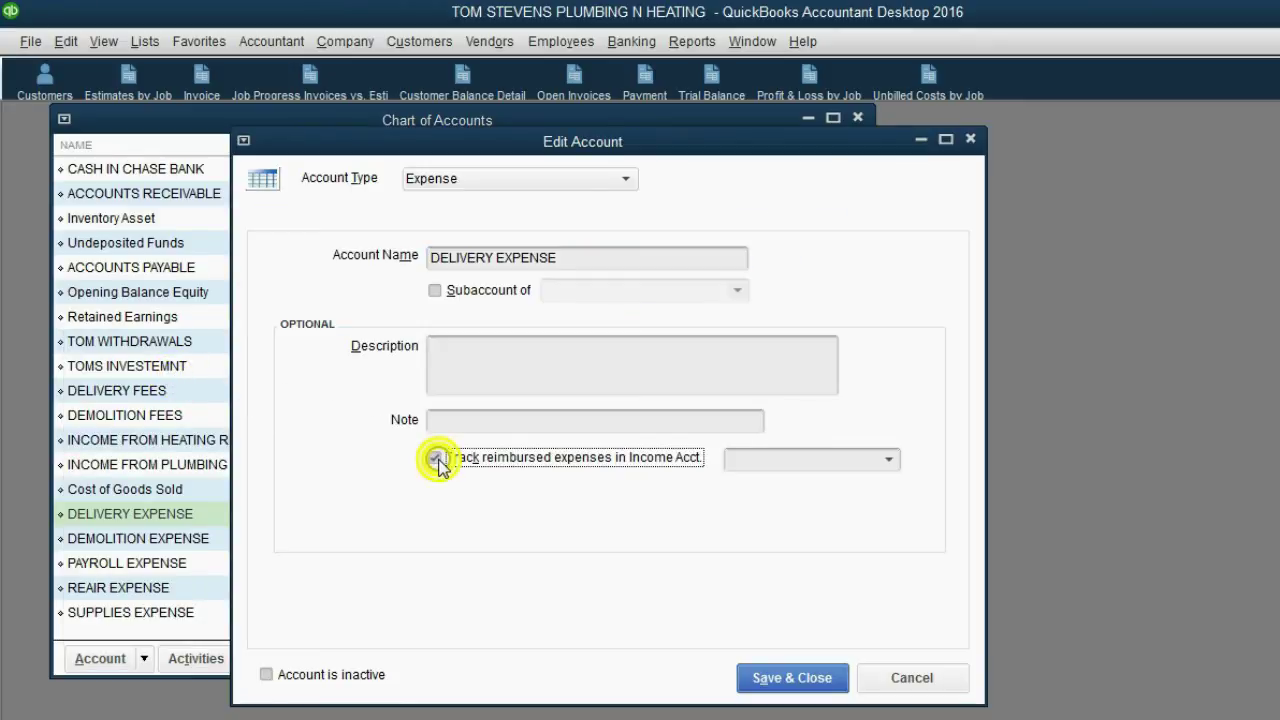
drag(503, 257, 513, 257)
click(487, 424)
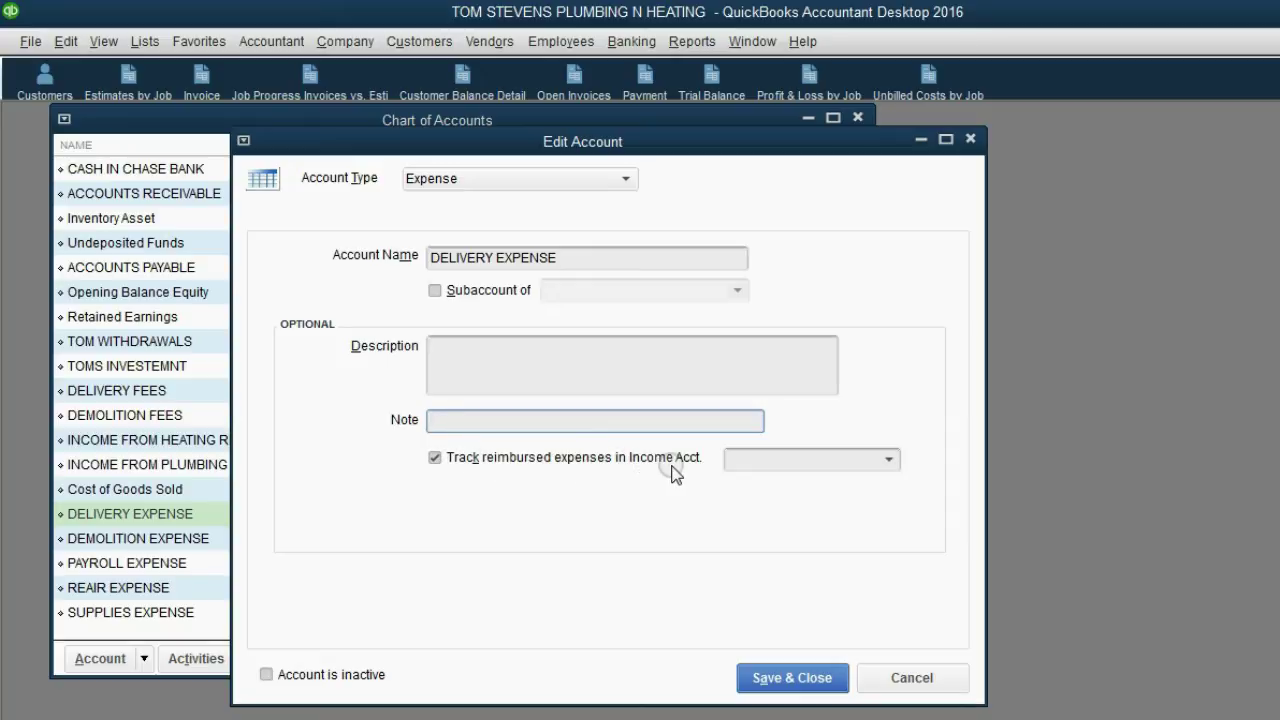
click(888, 459)
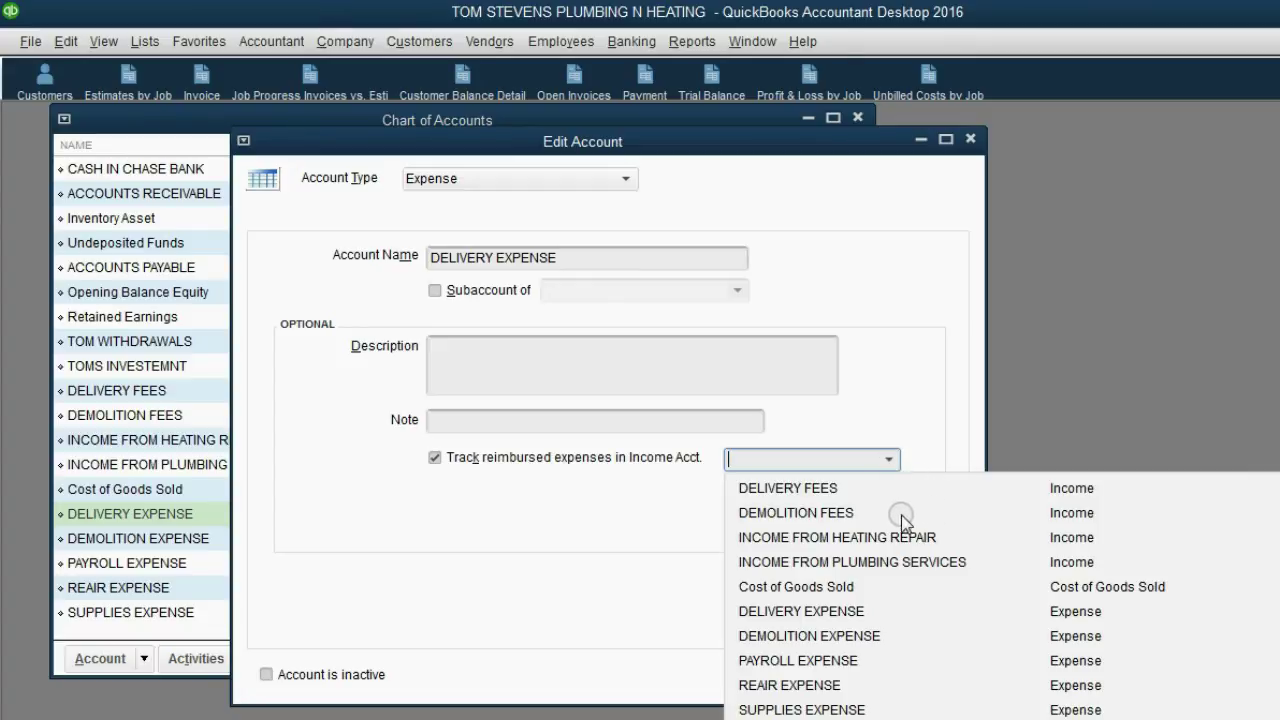
click(850, 490)
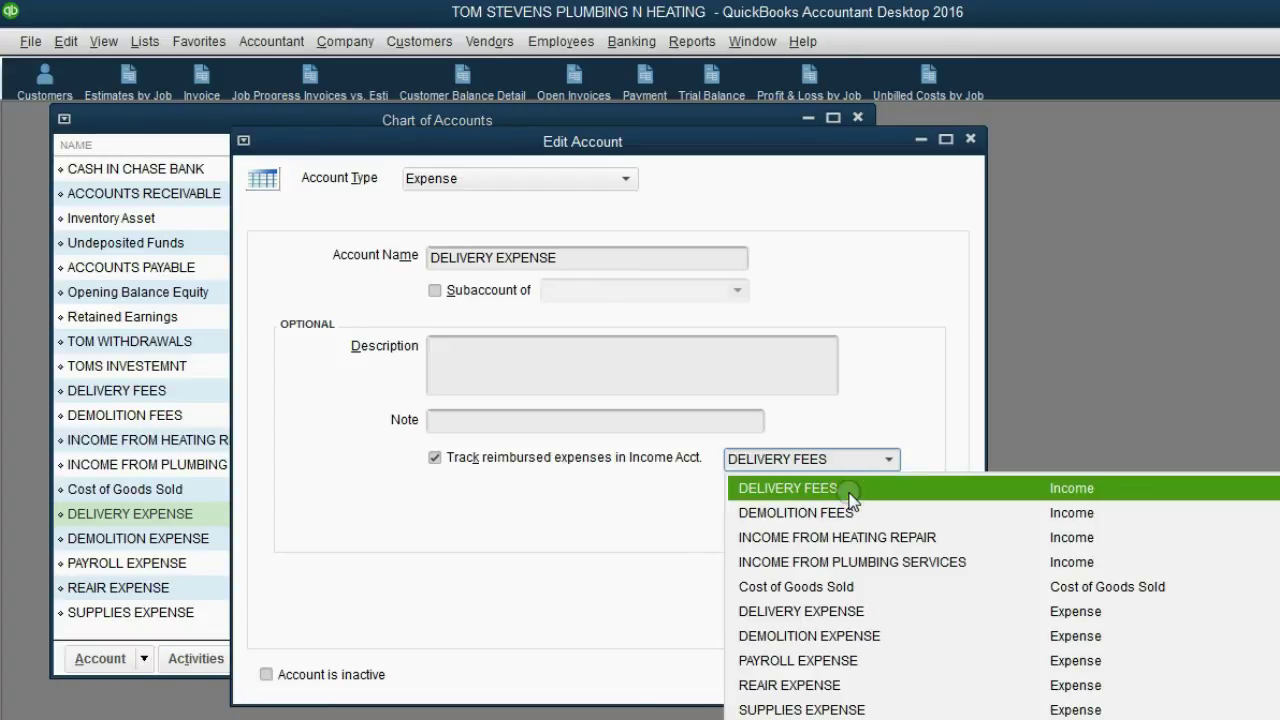
click(603, 260)
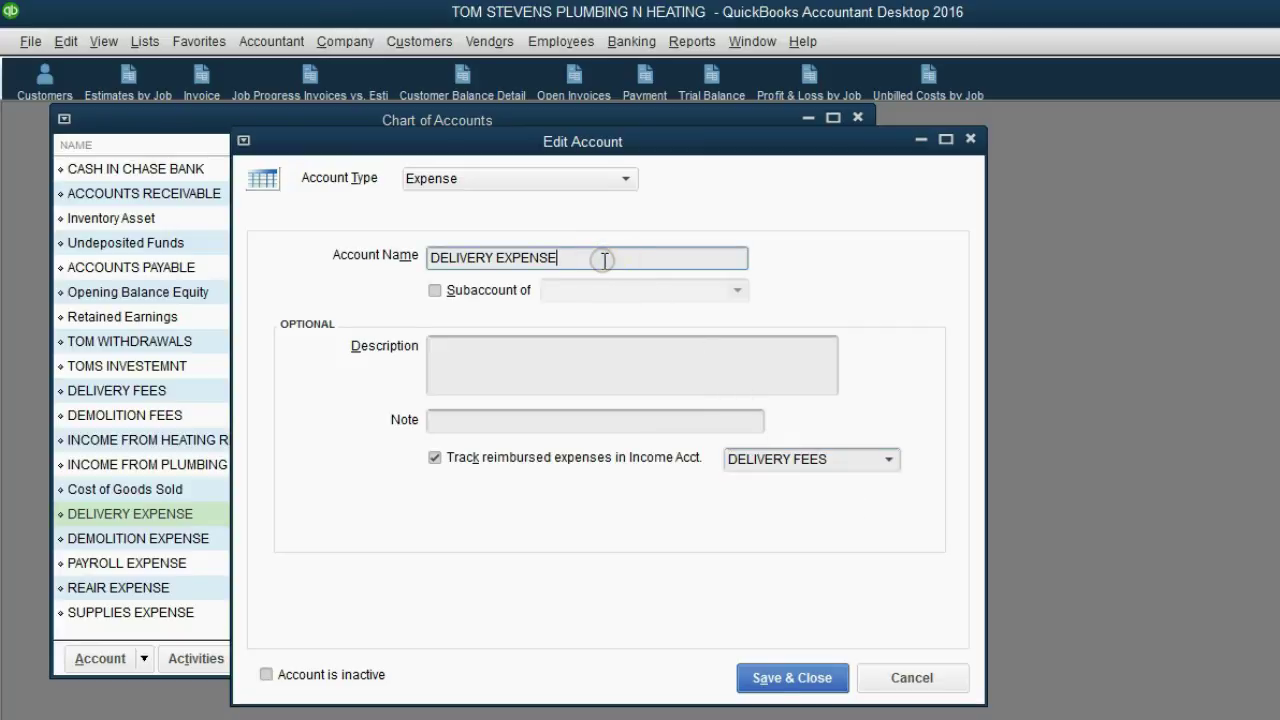
click(810, 457)
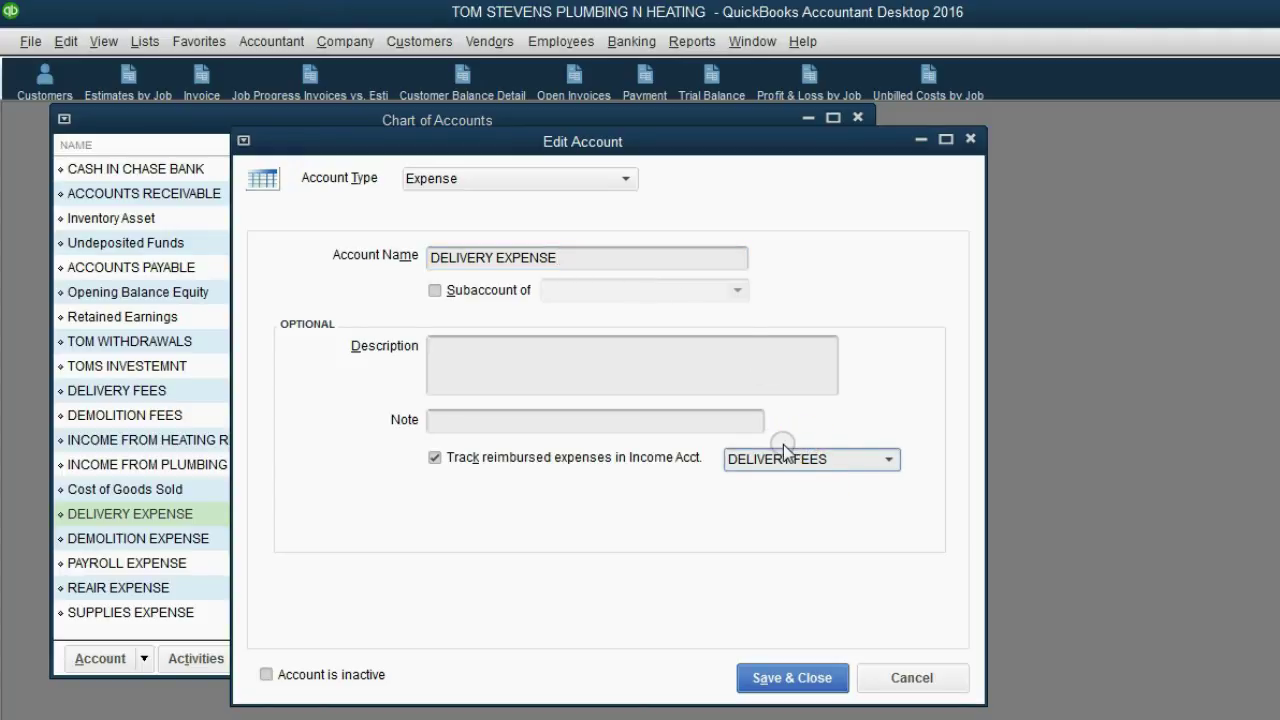
click(790, 677)
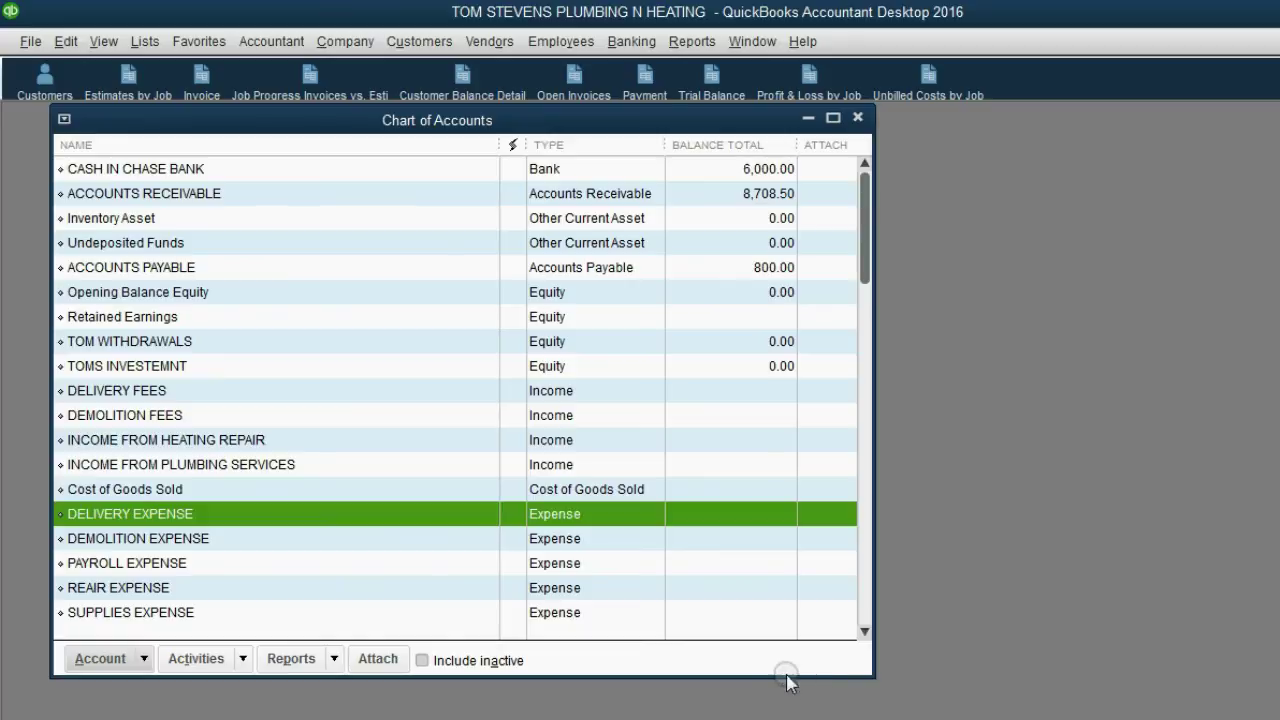
Link DEMOLITION EXPENSE's reimbursed expenses to DEMOLITION FEES, save, and close the Chart of Accounts.
click(186, 538)
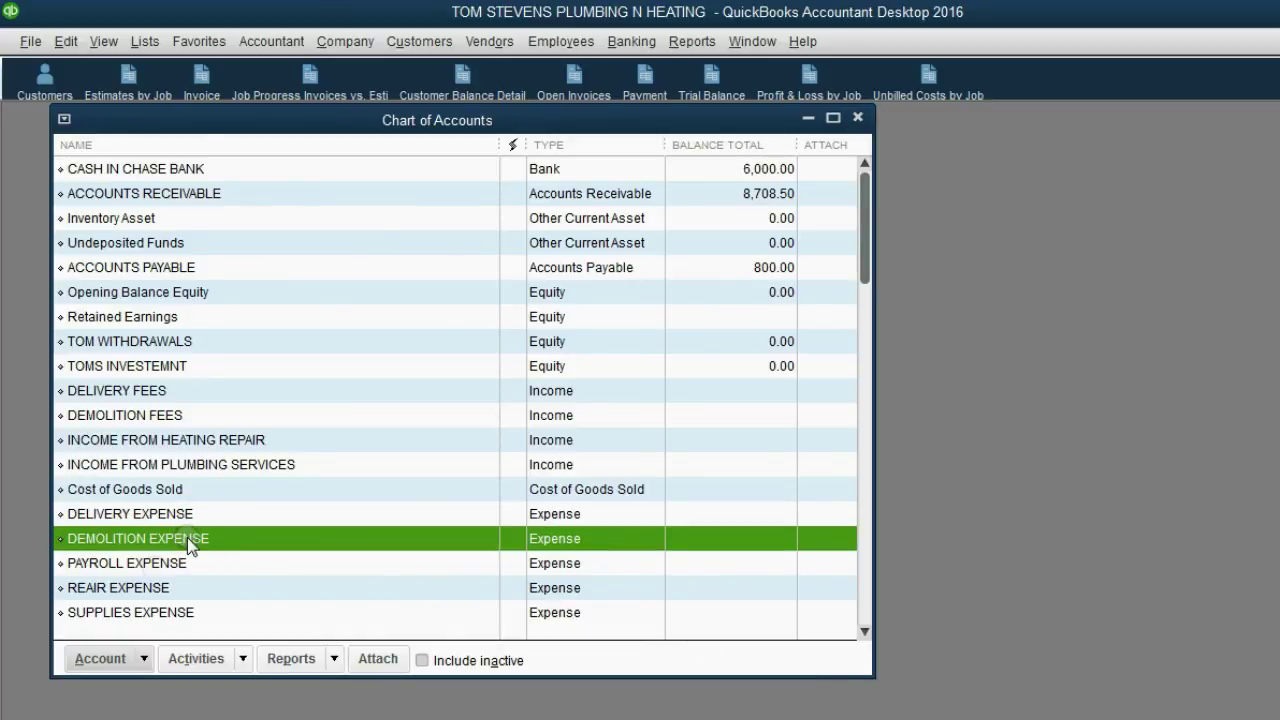
click(96, 659)
click(137, 368)
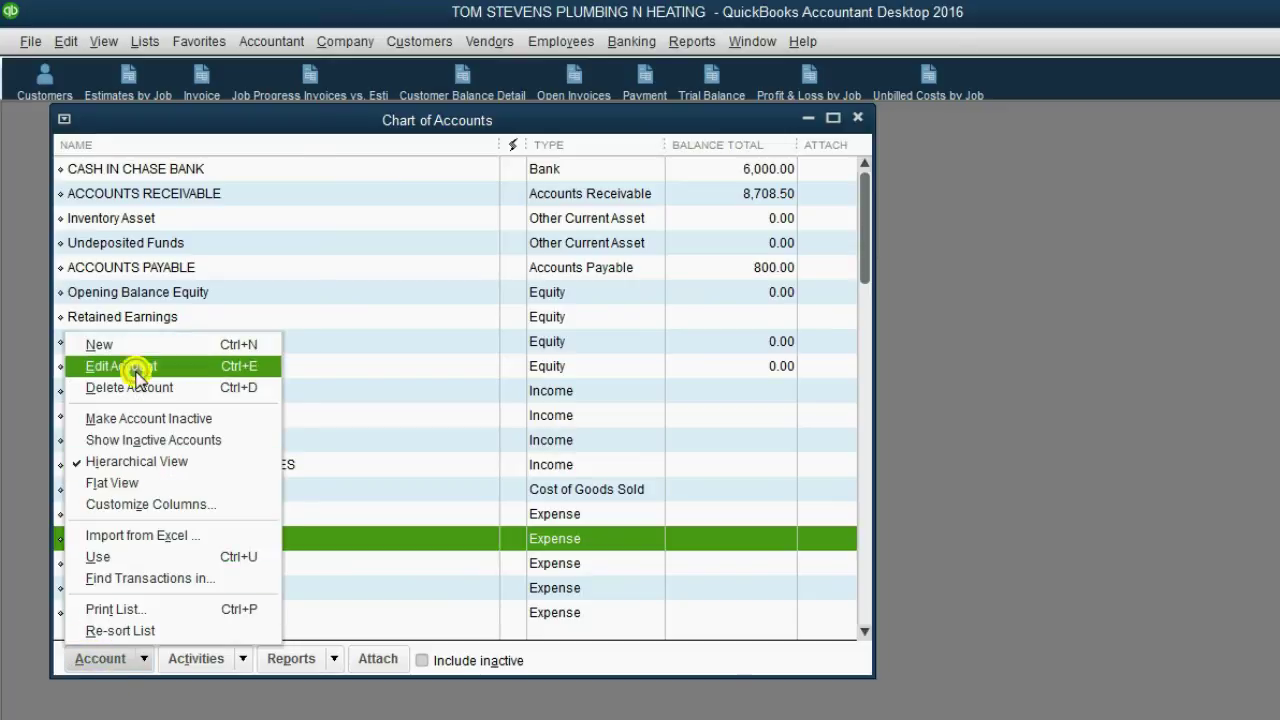
click(434, 459)
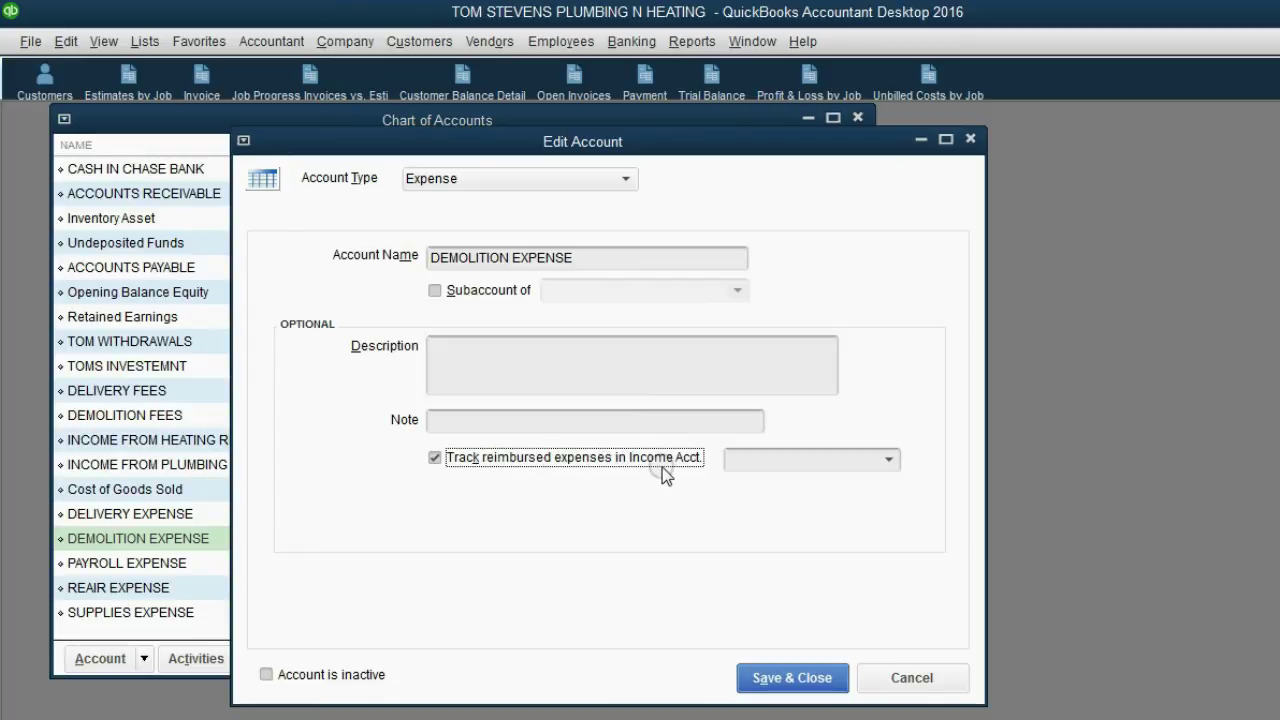
click(888, 459)
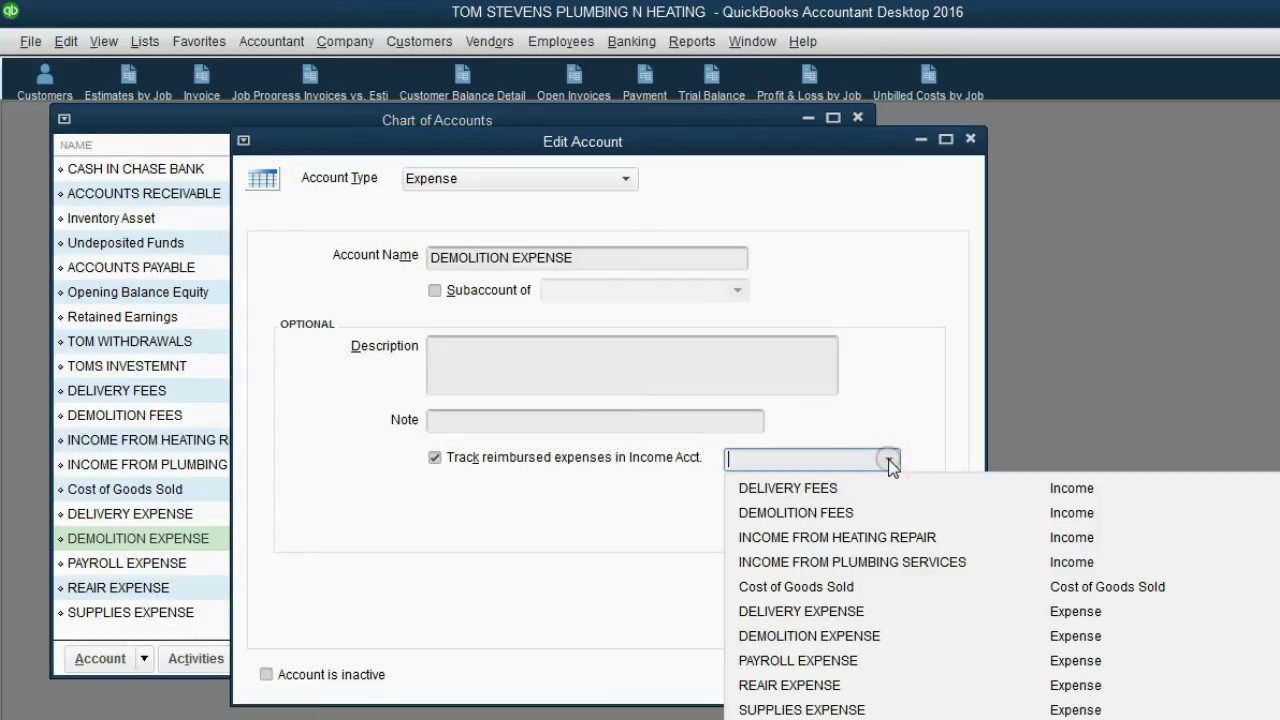
click(860, 512)
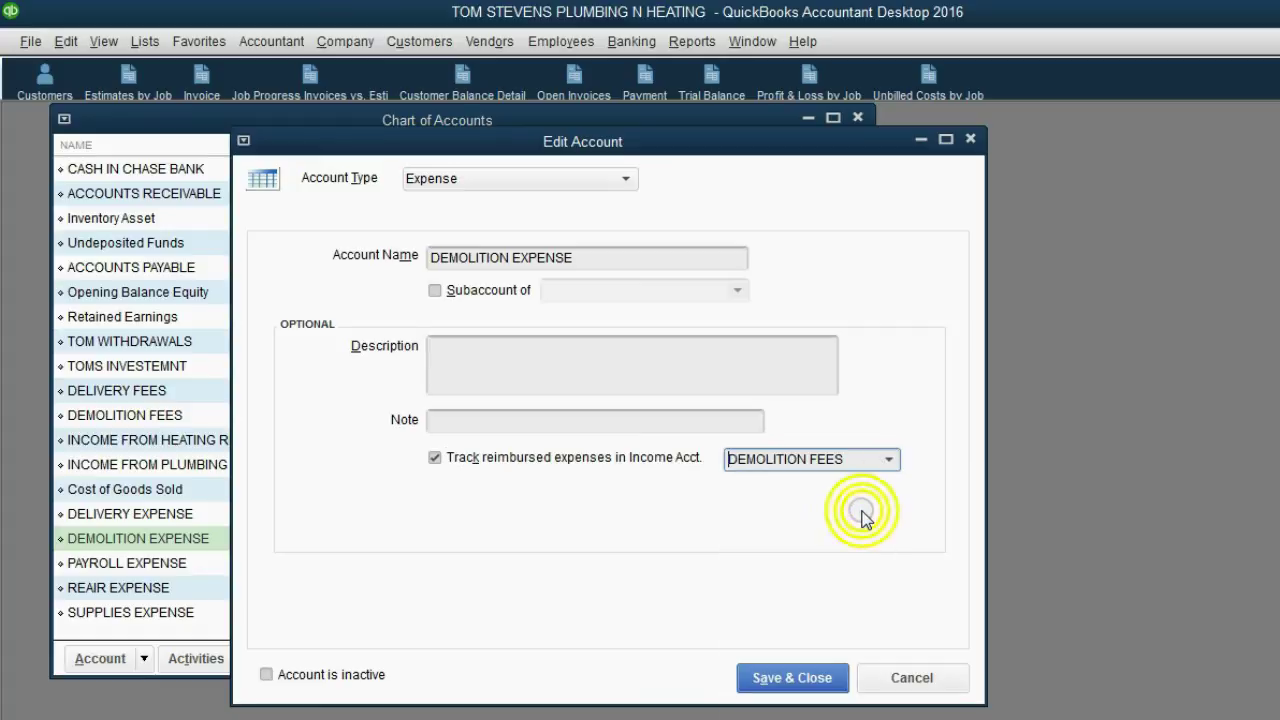
click(803, 676)
click(803, 676)
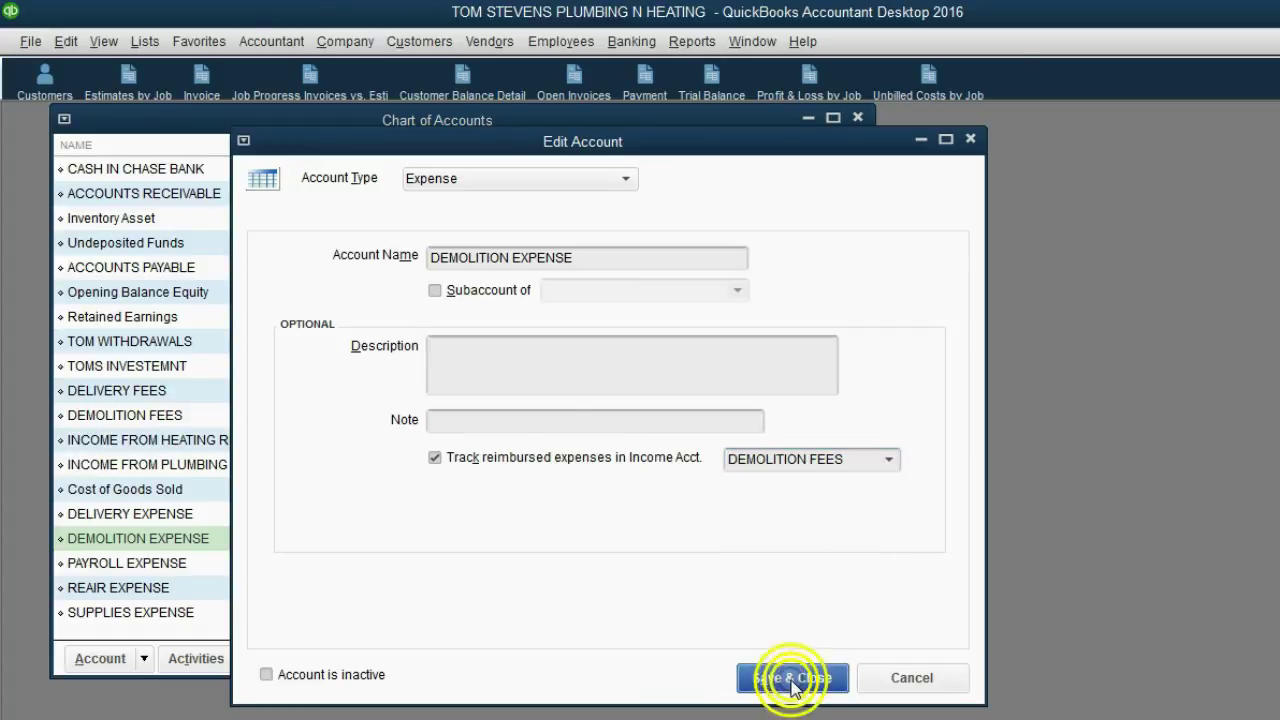
click(857, 117)
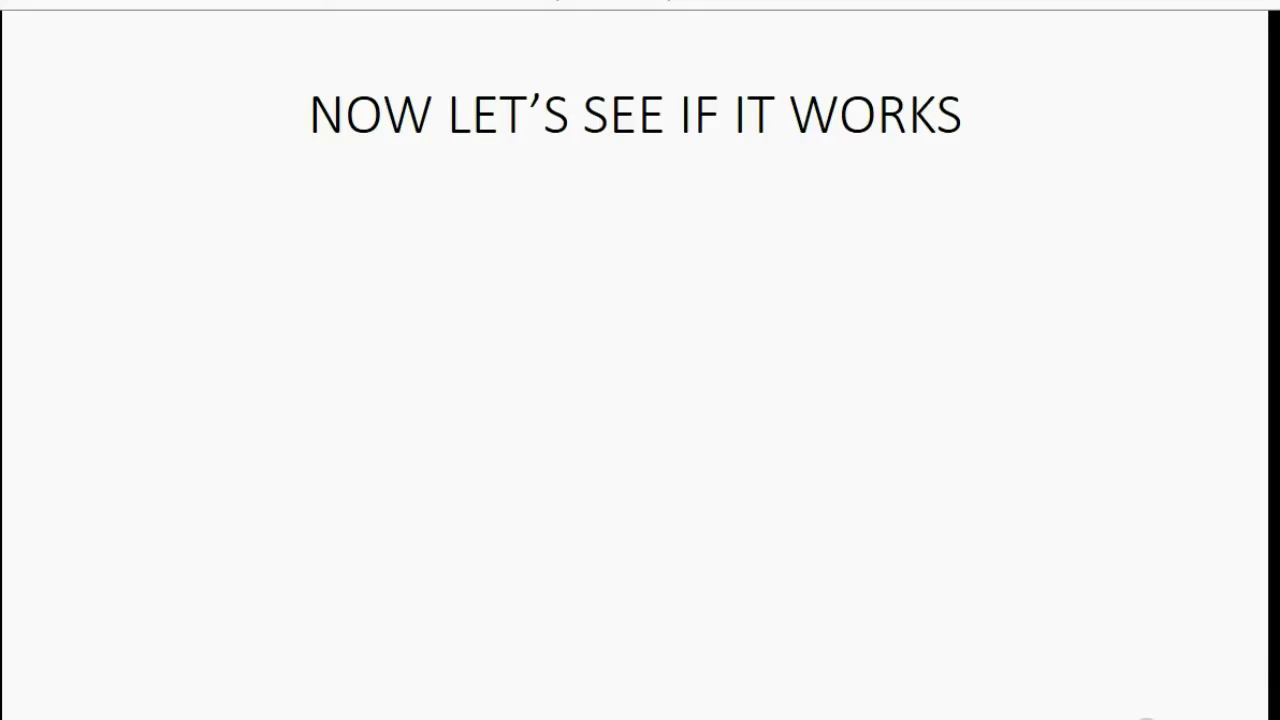
Advance the slide to the March 5 billing point and return to QuickBooks.
click(1147, 716)
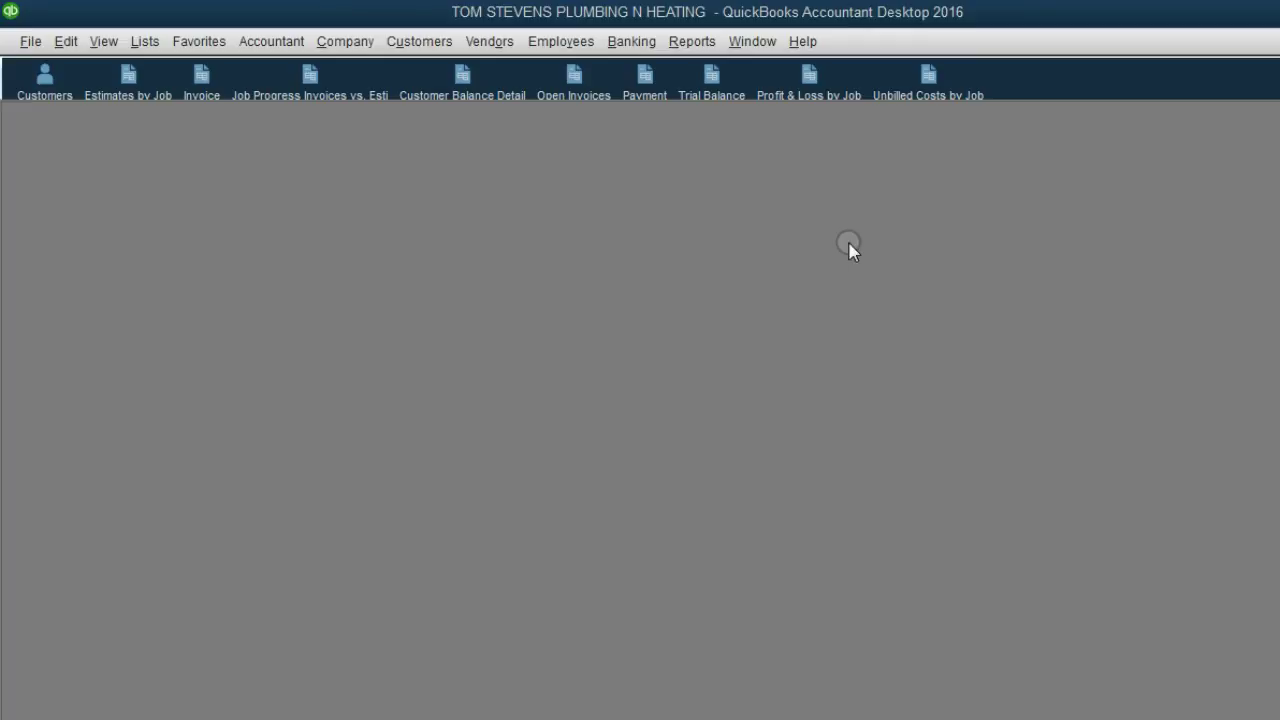
click(808, 95)
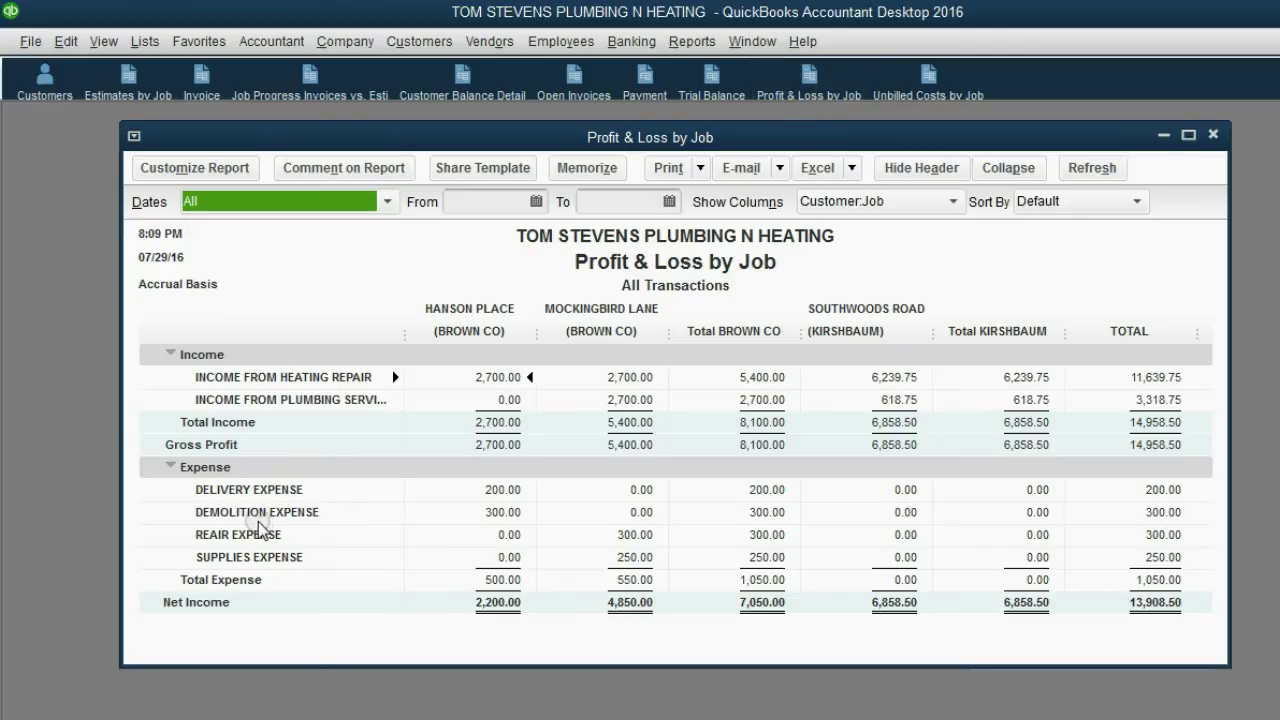
click(492, 514)
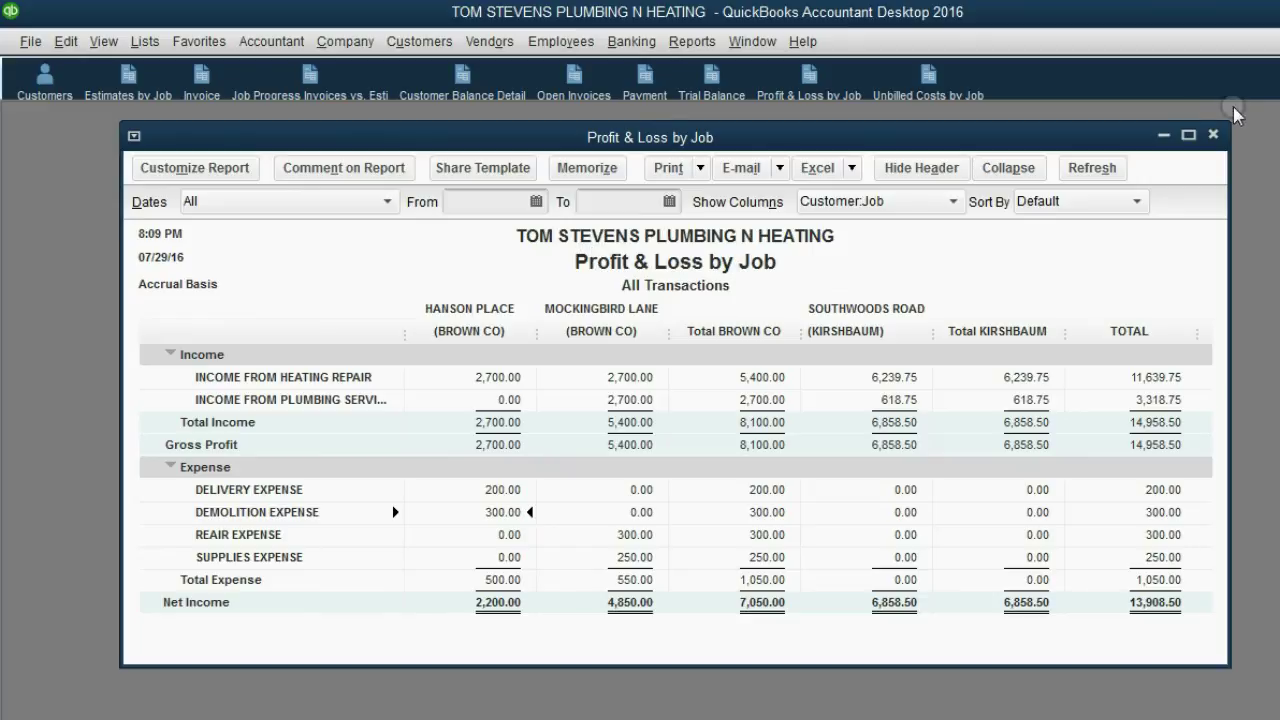
click(1213, 134)
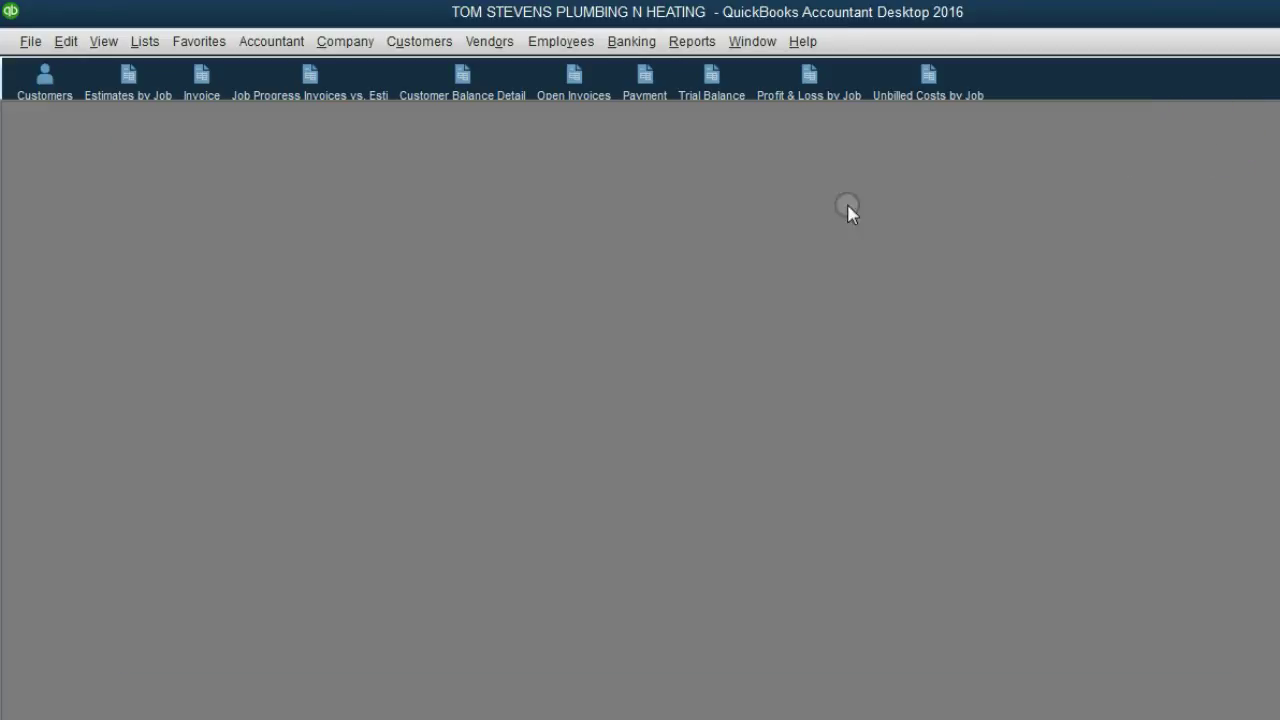
Start a new invoice dated 03/05/2017 for BROWN CO:HANSON PLACE.
click(190, 88)
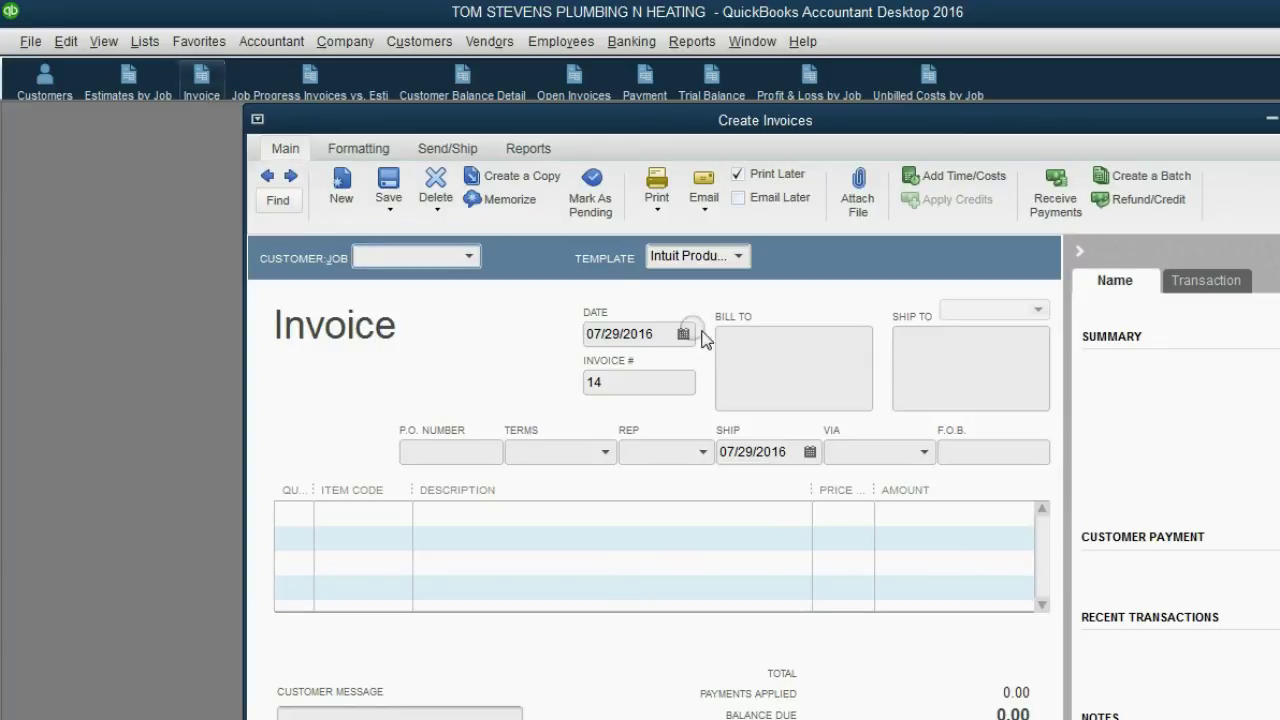
click(683, 333)
click(763, 370)
click(763, 370)
click(763, 370)
click(763, 370)
click(763, 370)
click(763, 370)
click(763, 370)
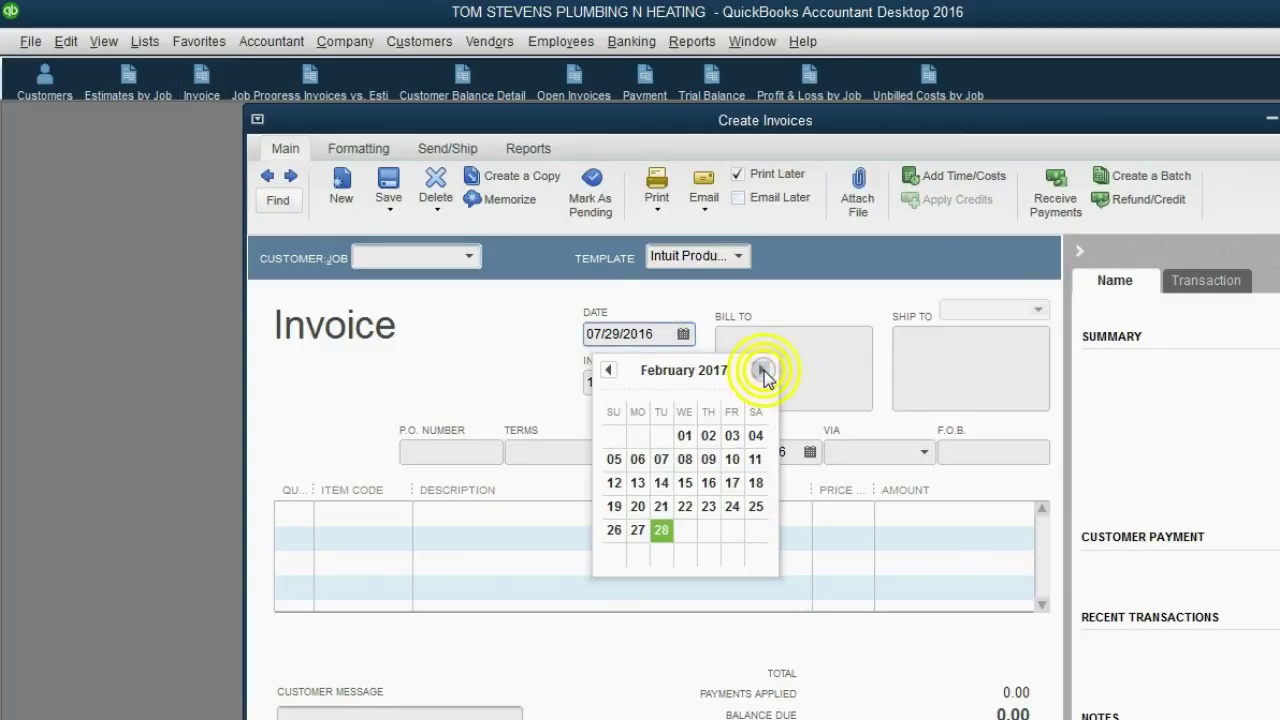
click(763, 370)
click(614, 459)
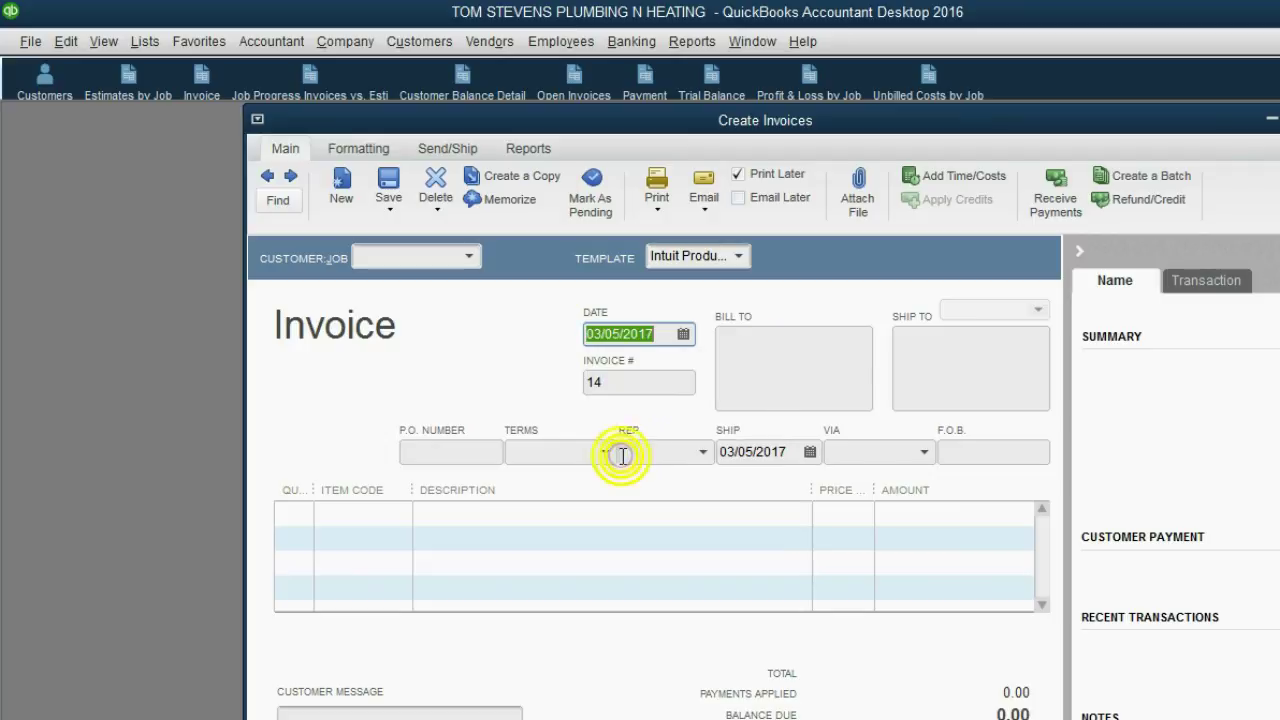
click(472, 260)
click(470, 354)
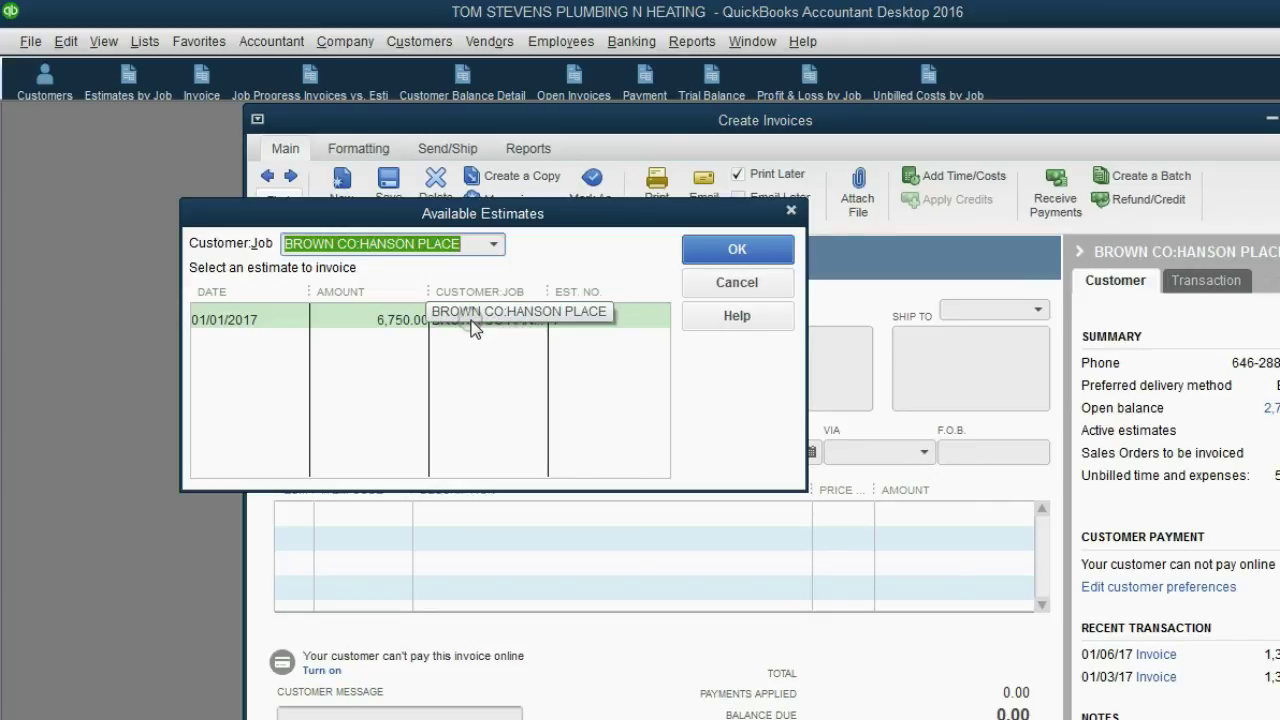
Bill 10% of the 6,750.00 estimate and choose to add outstanding billable costs.
click(471, 321)
click(721, 246)
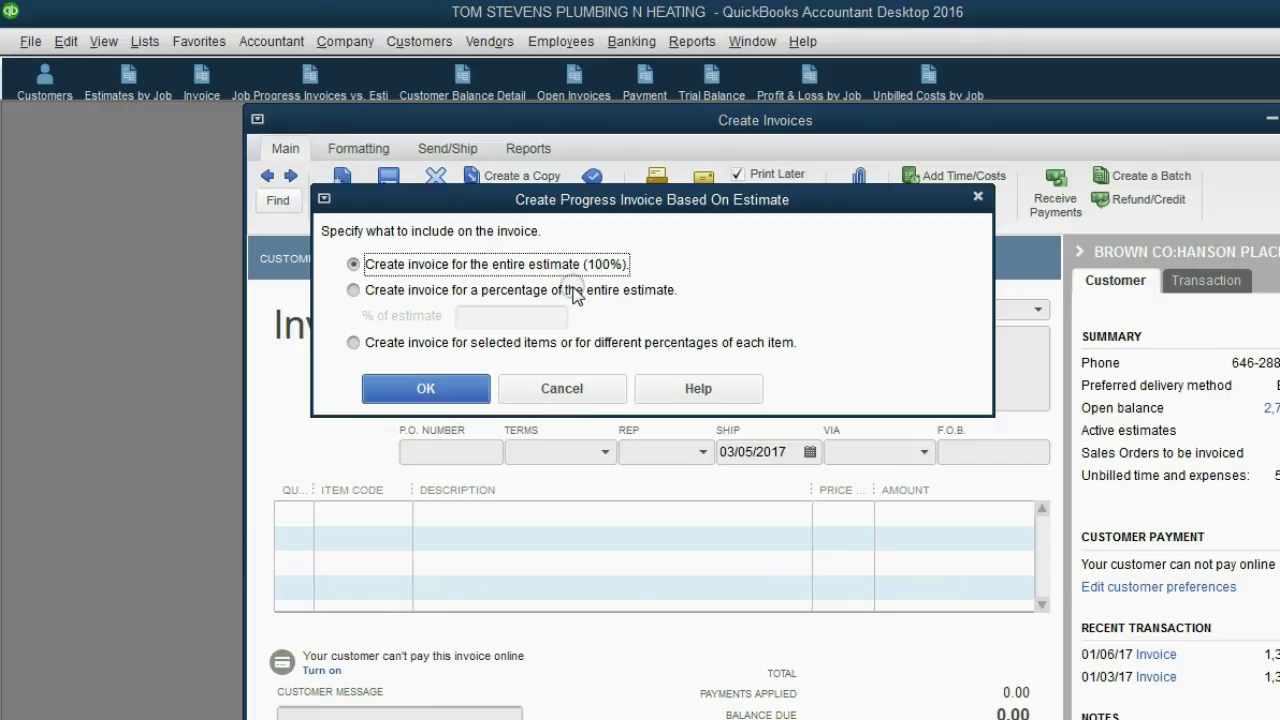
click(573, 292)
click(530, 321)
text(10)
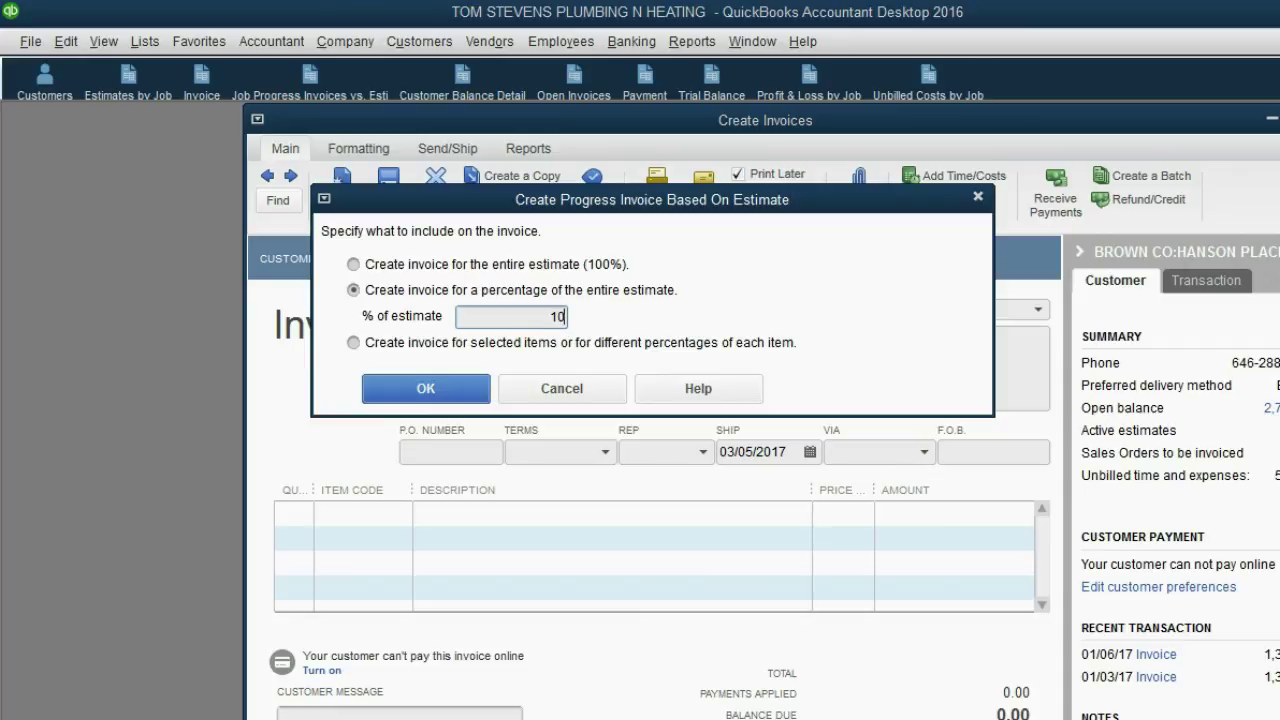
key(Tab)
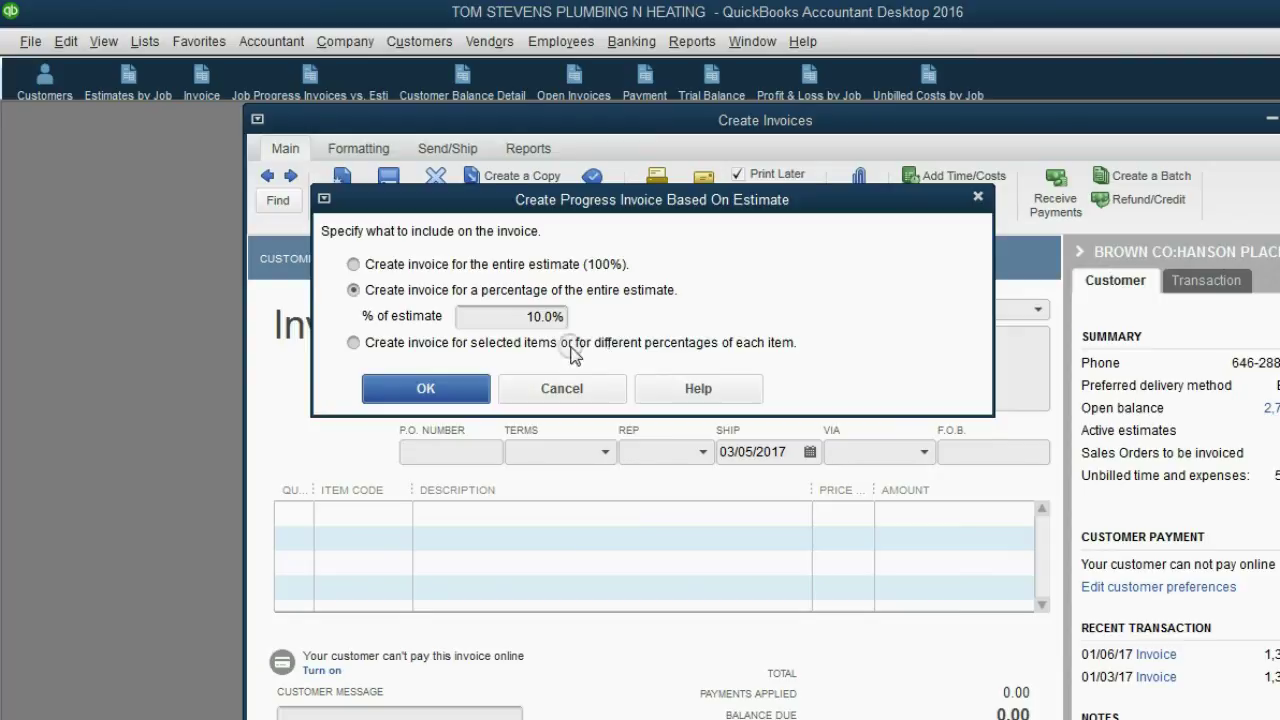
click(459, 390)
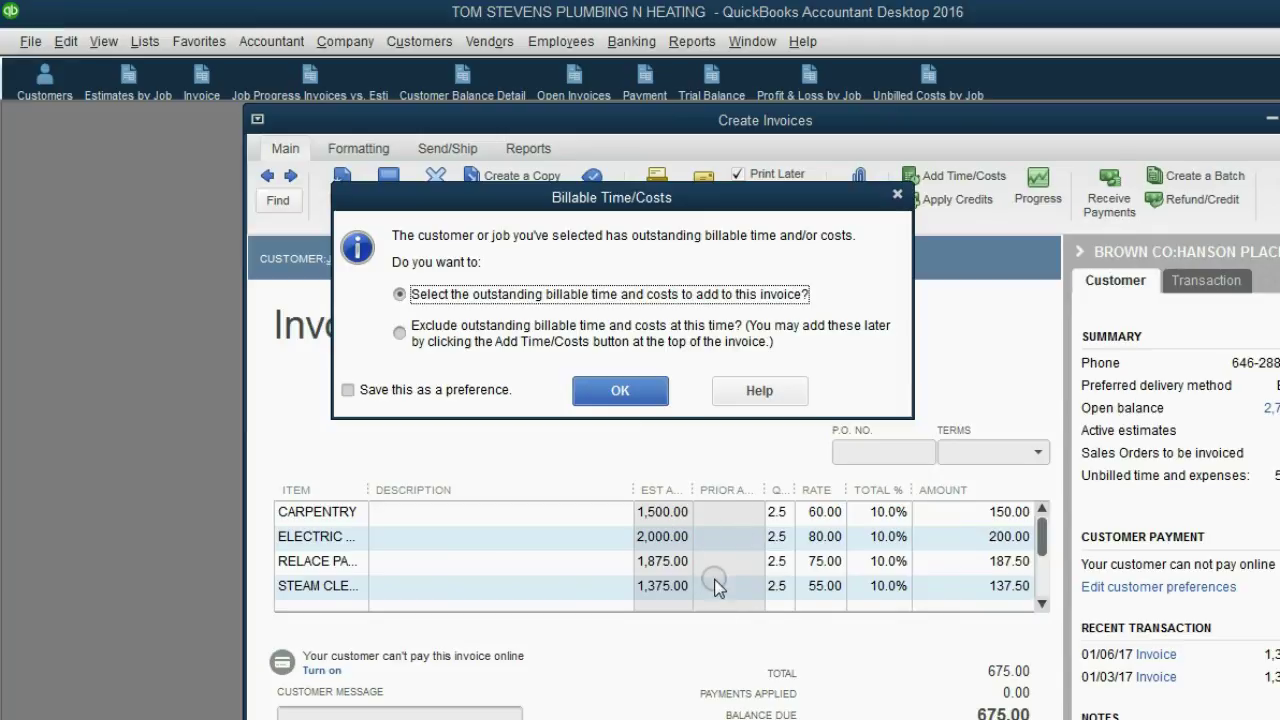
drag(566, 198, 601, 201)
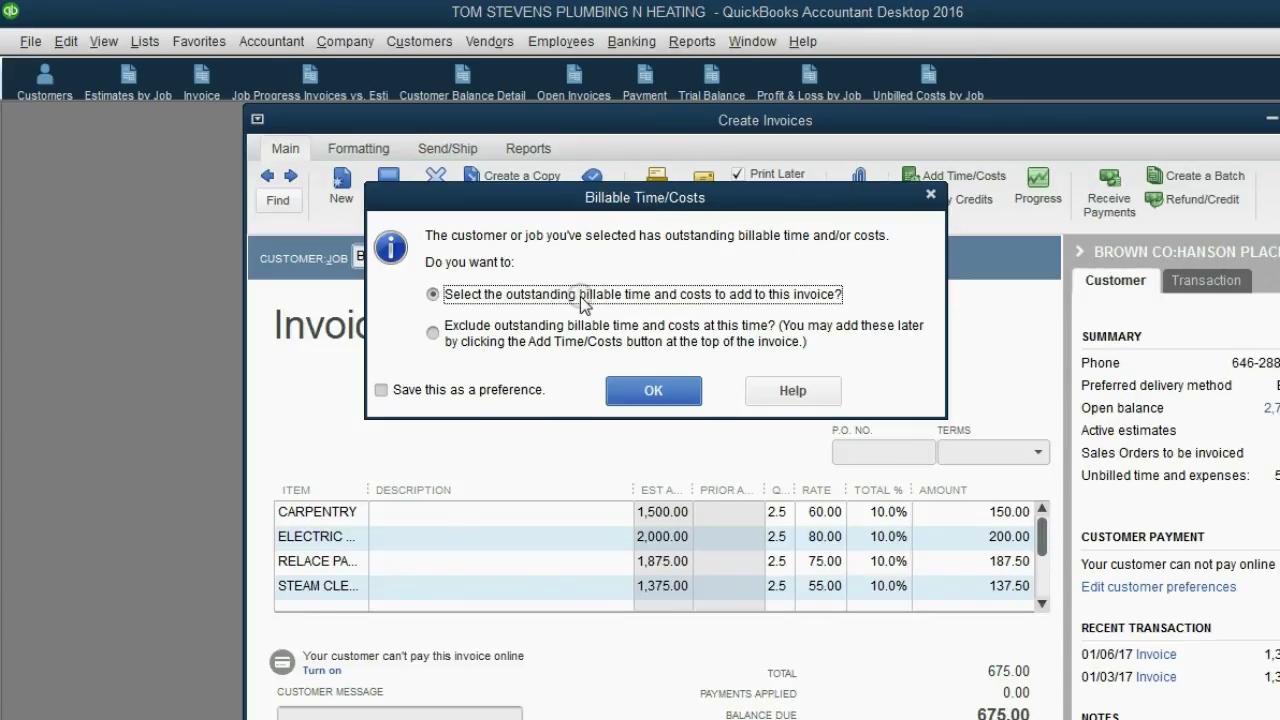
click(655, 391)
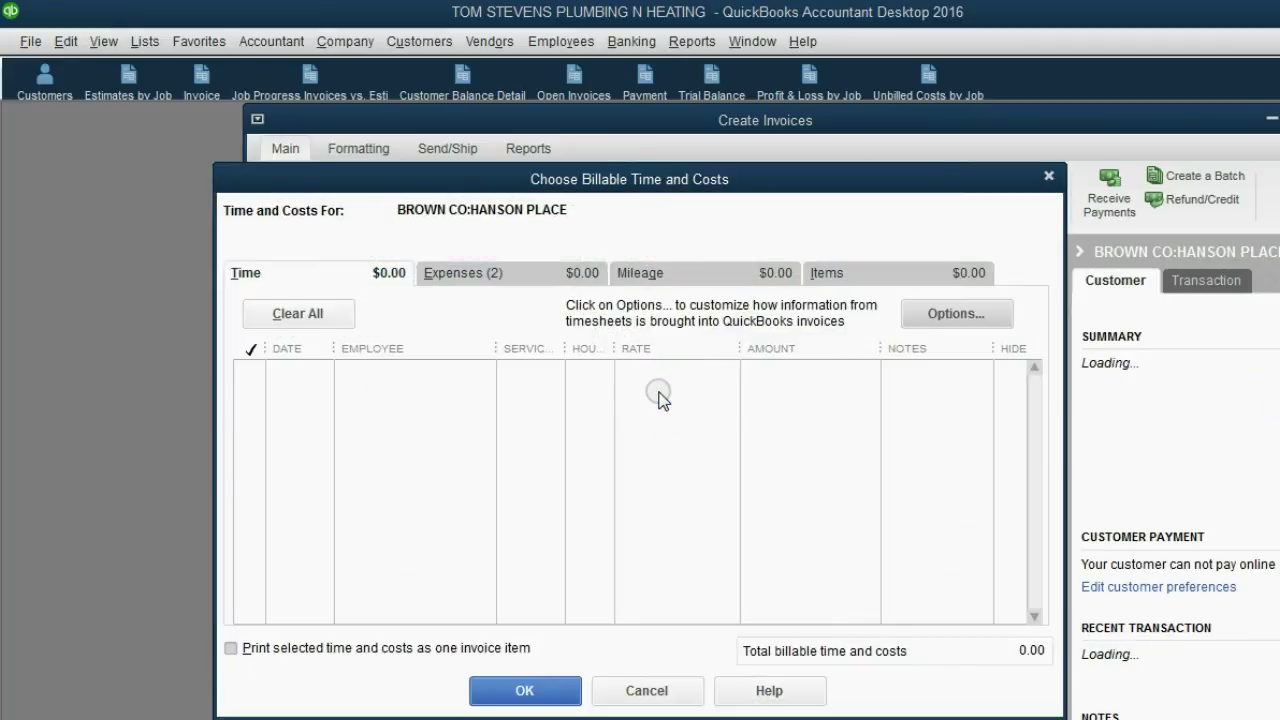
Add the 300.00 GRECON billable expense to the invoice.
click(515, 276)
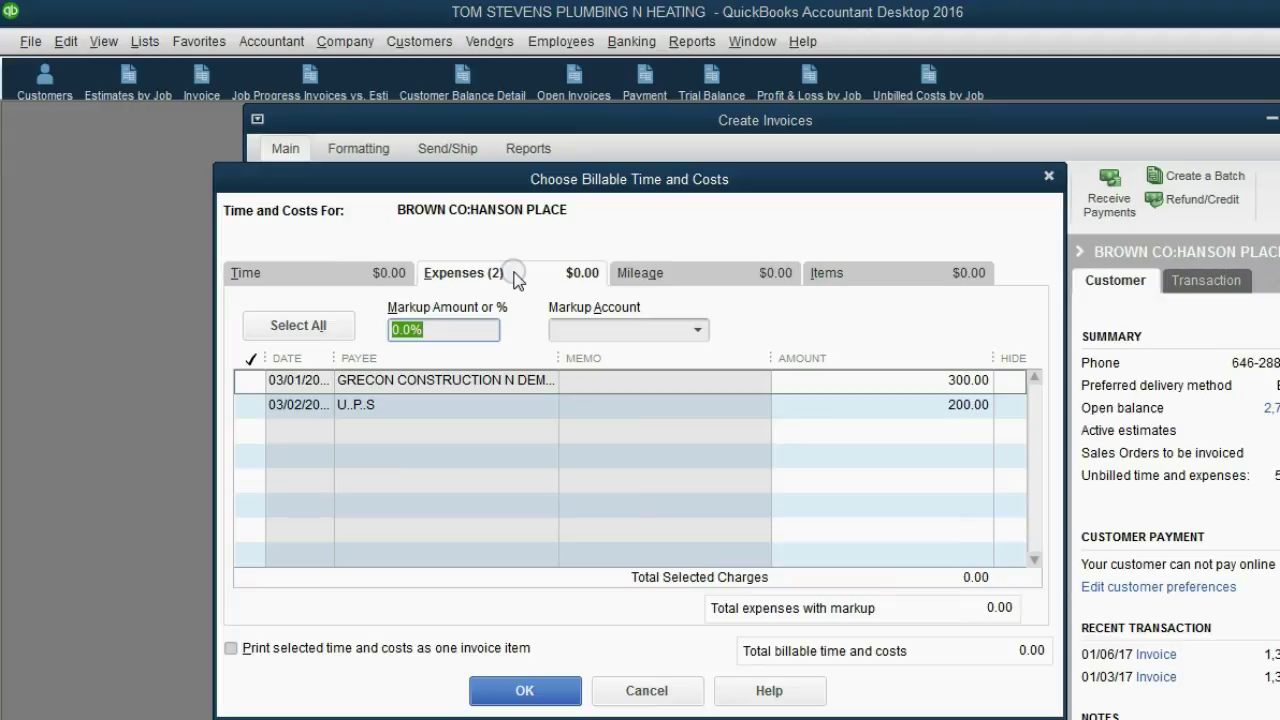
click(249, 382)
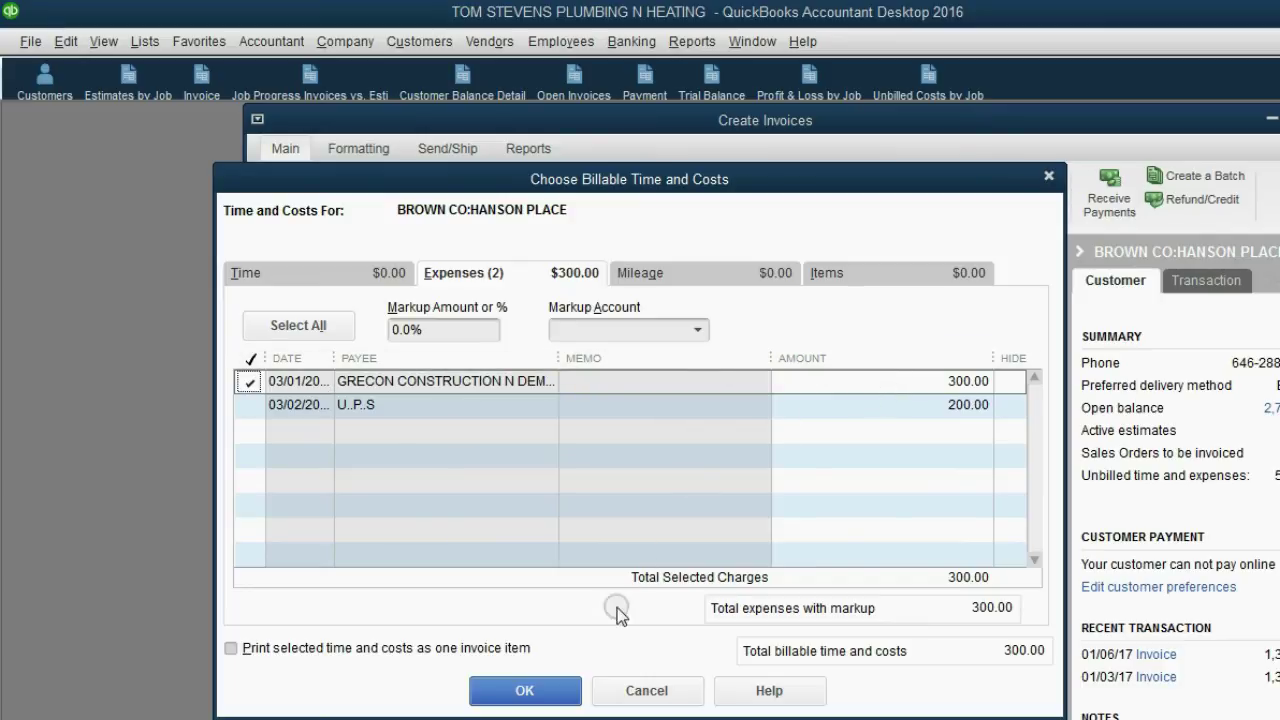
click(530, 689)
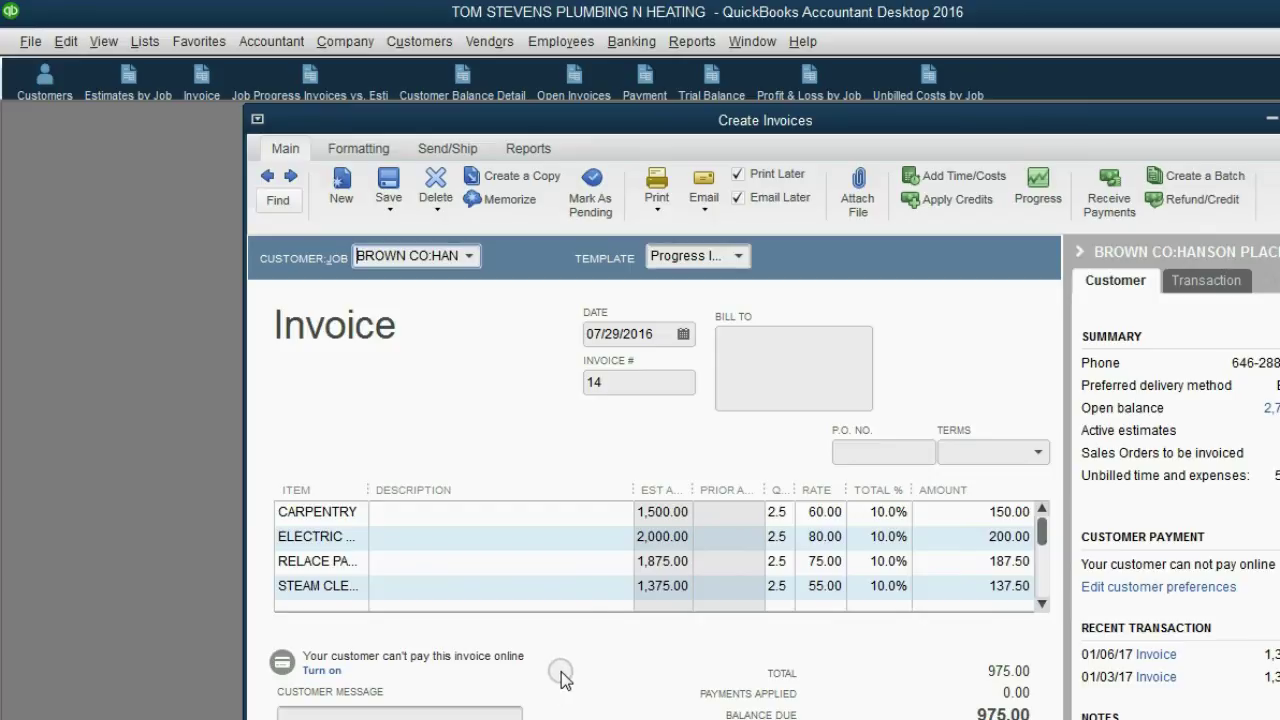
click(585, 570)
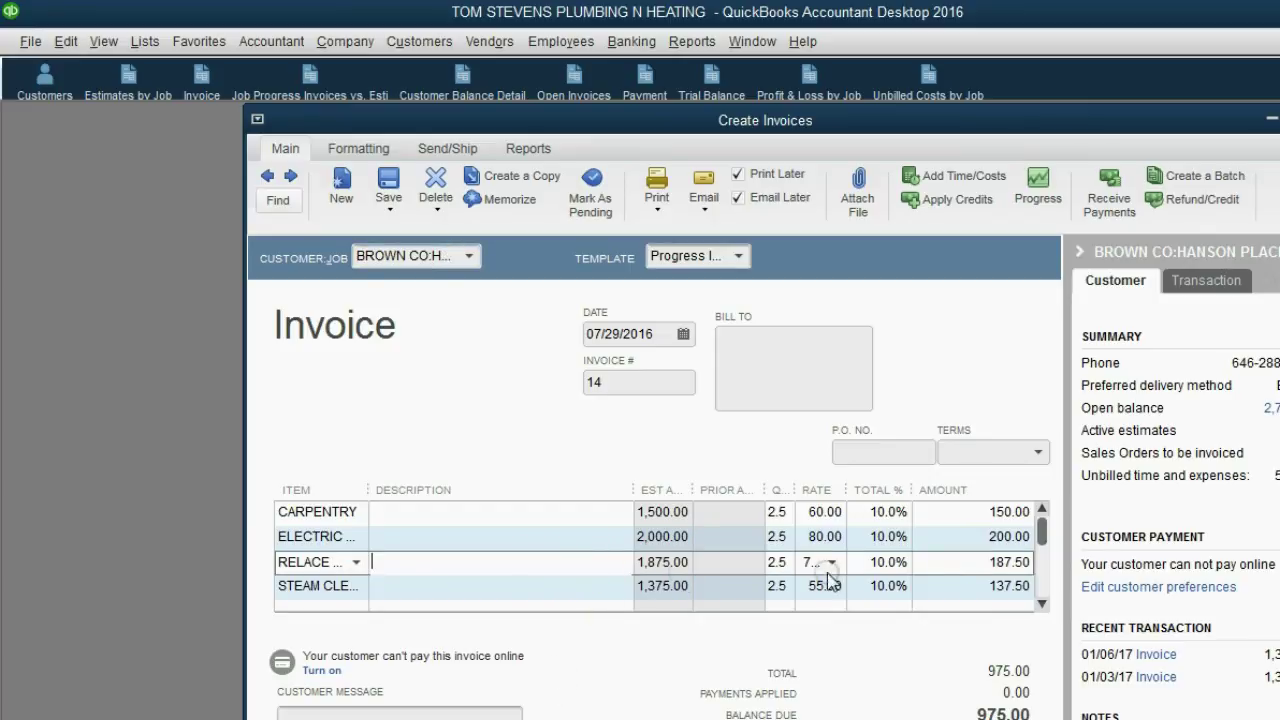
drag(1043, 537, 1043, 586)
click(981, 563)
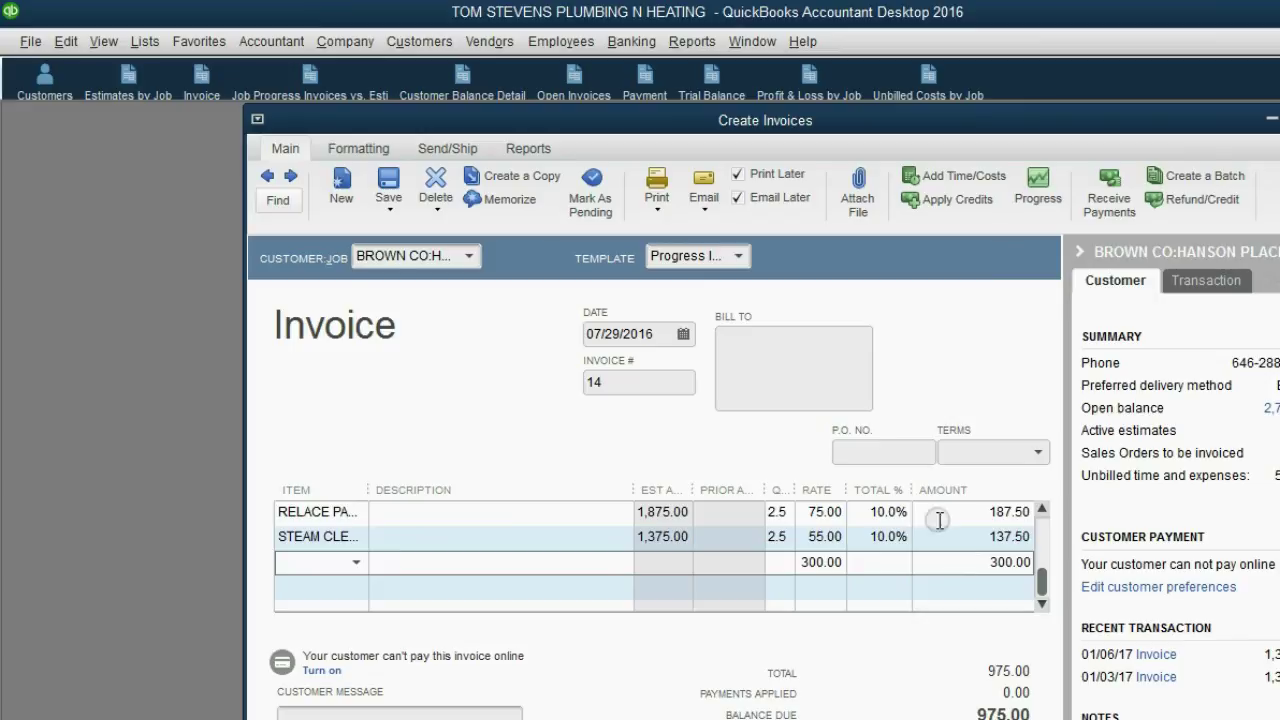
Save invoice 14 for 975.00 with e-mail queuing turned off, and close it.
drag(802, 130, 882, 125)
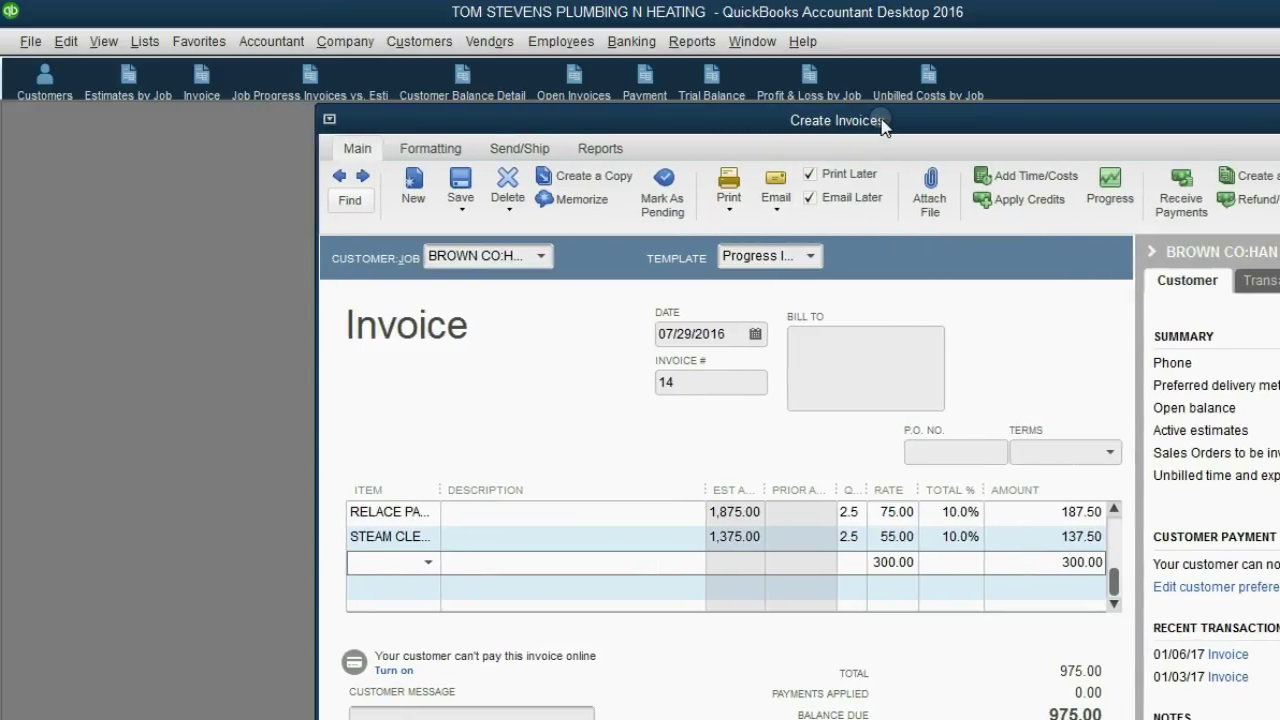
key(ctrl+s)
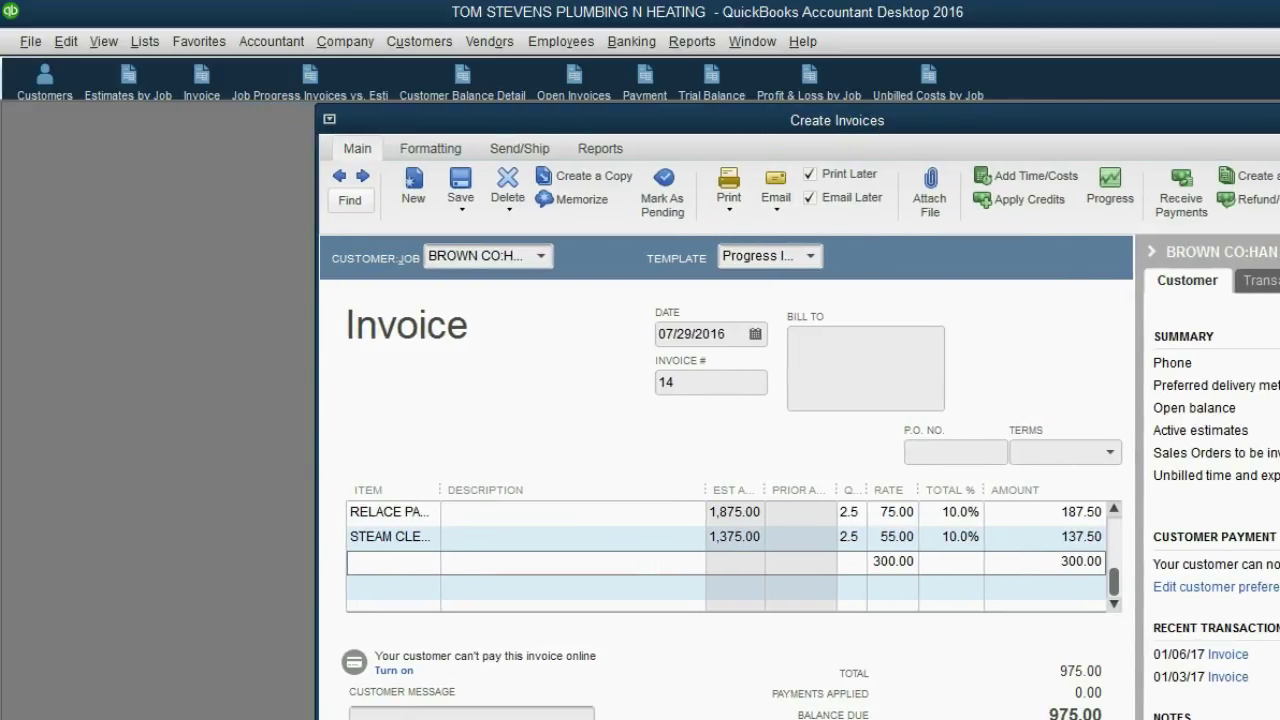
click(468, 443)
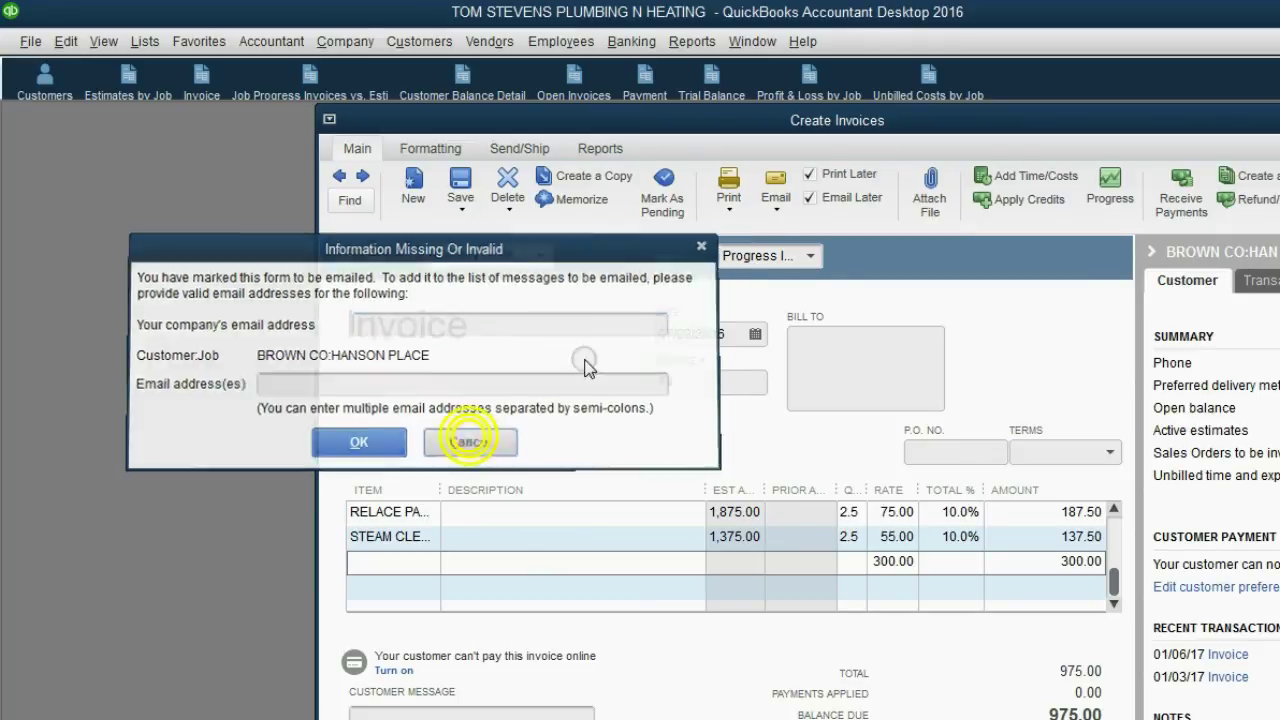
click(811, 198)
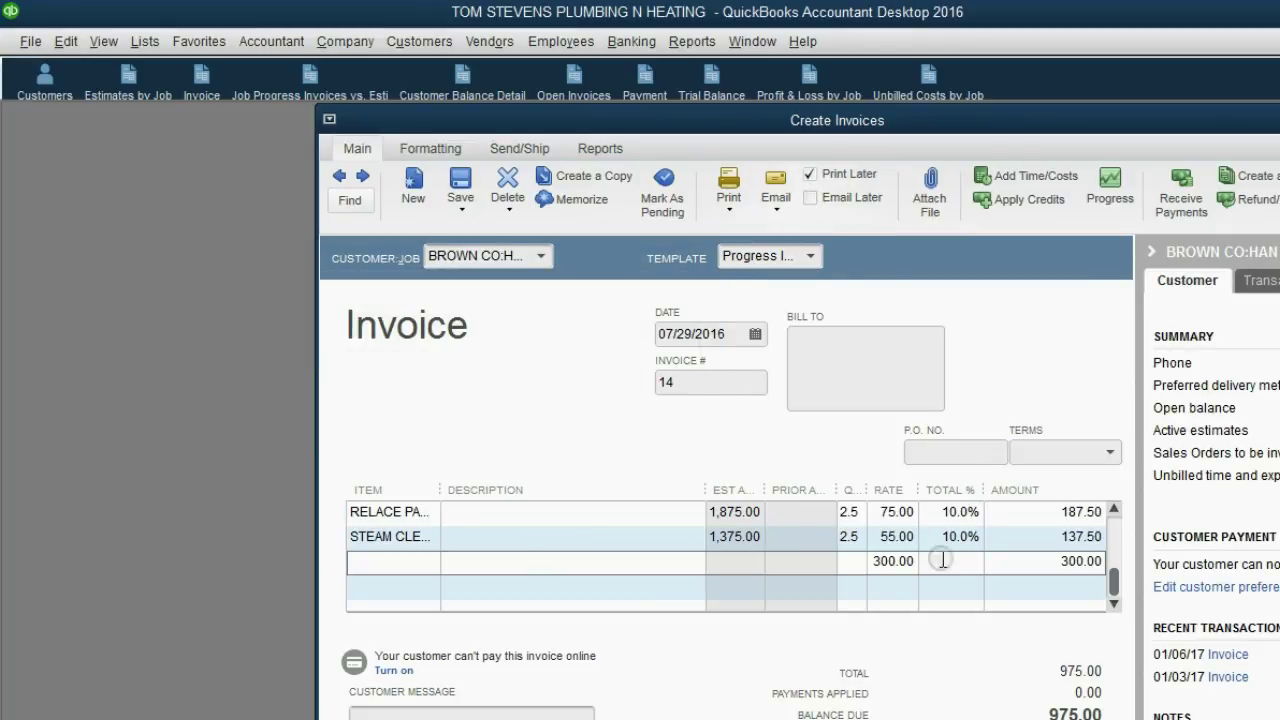
key(alt+a)
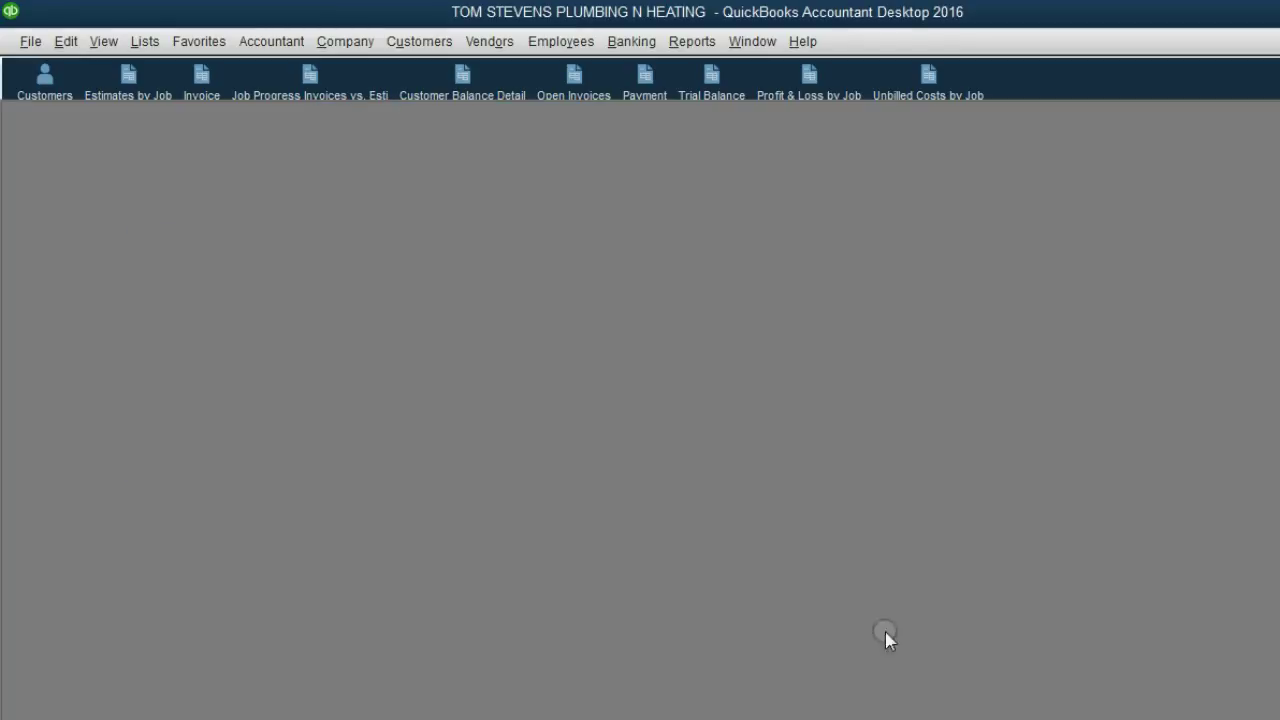
click(818, 90)
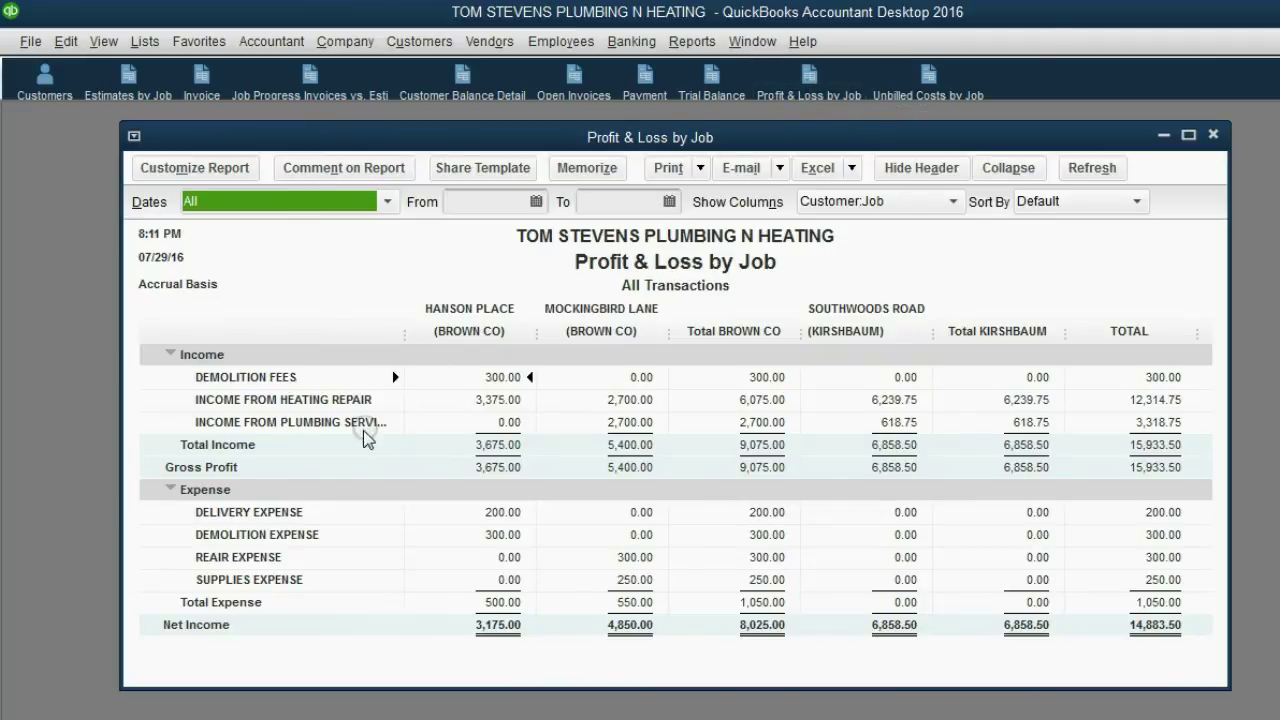
Compare Hanson Place's 300.00 DEMOLITION EXPENSE with its 300.00 DEMOLITION FEES in the report.
click(252, 530)
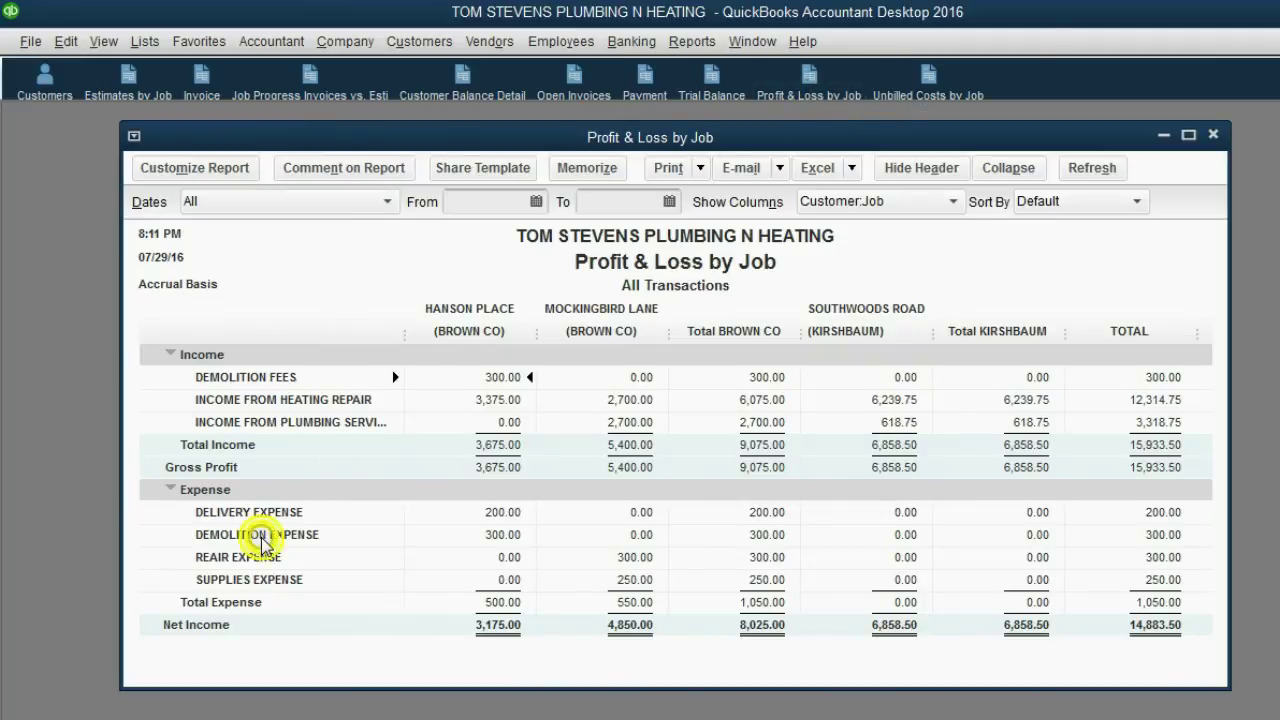
click(490, 538)
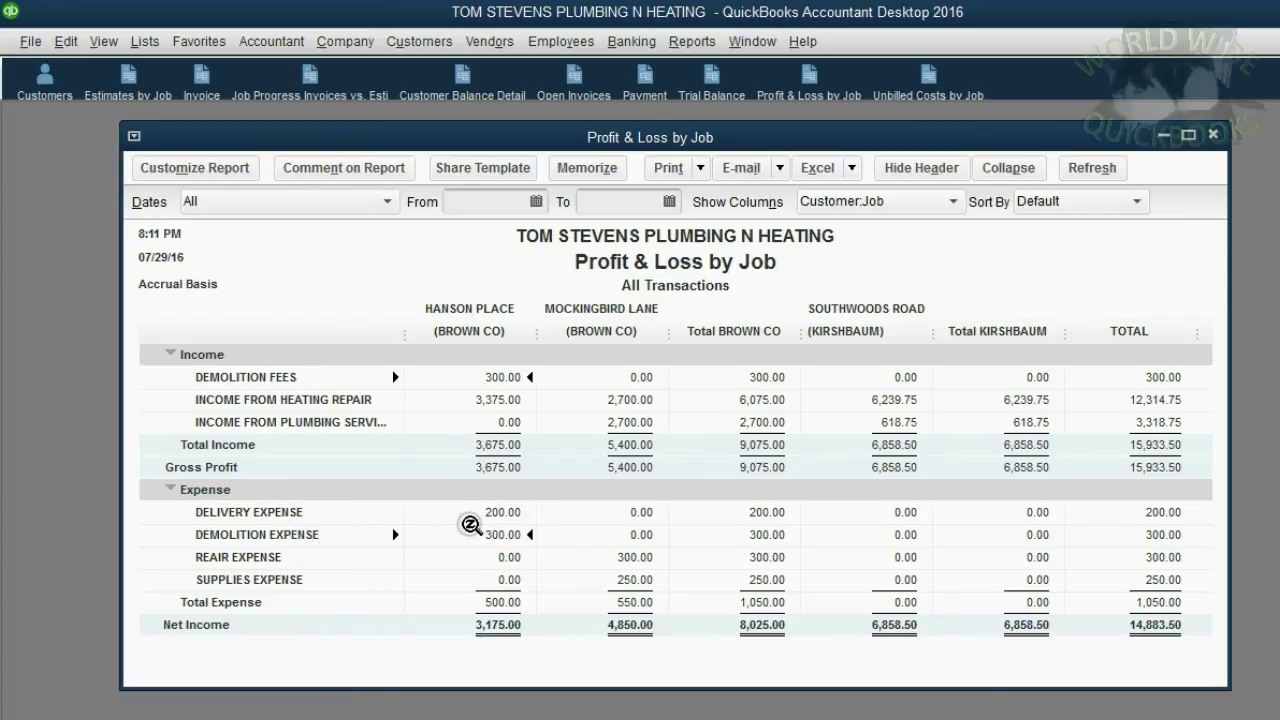
click(285, 378)
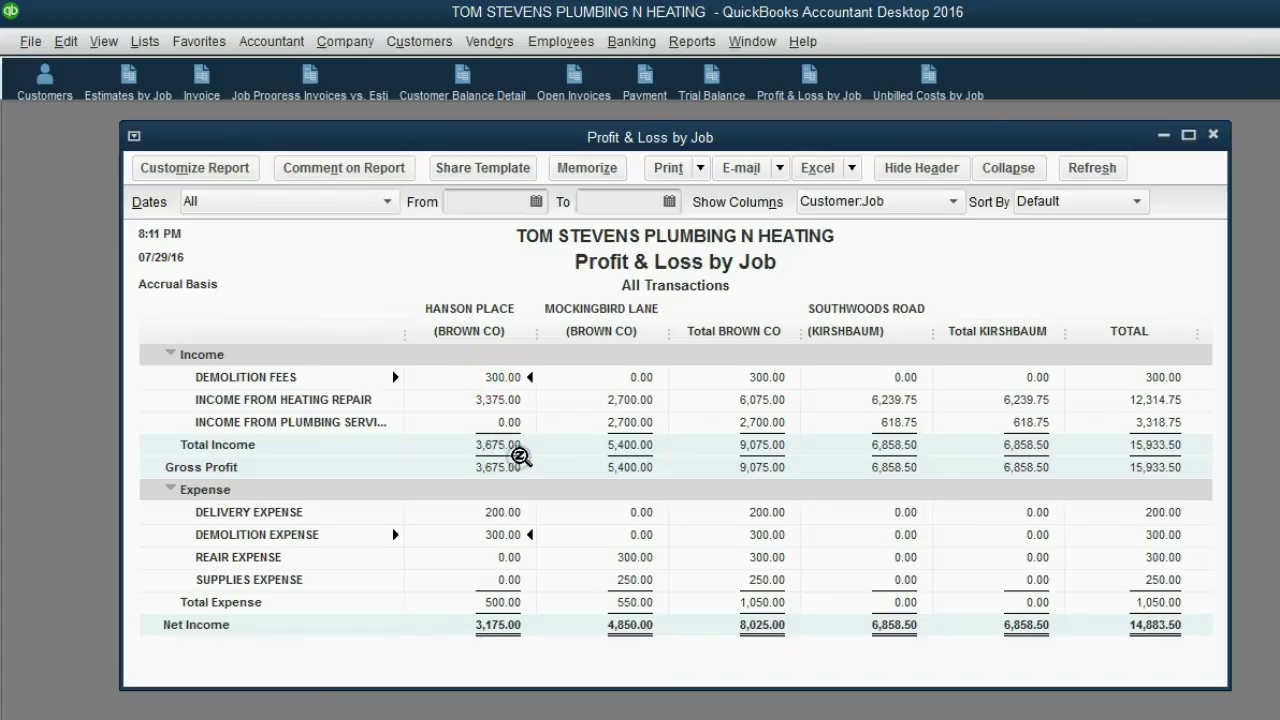
click(516, 401)
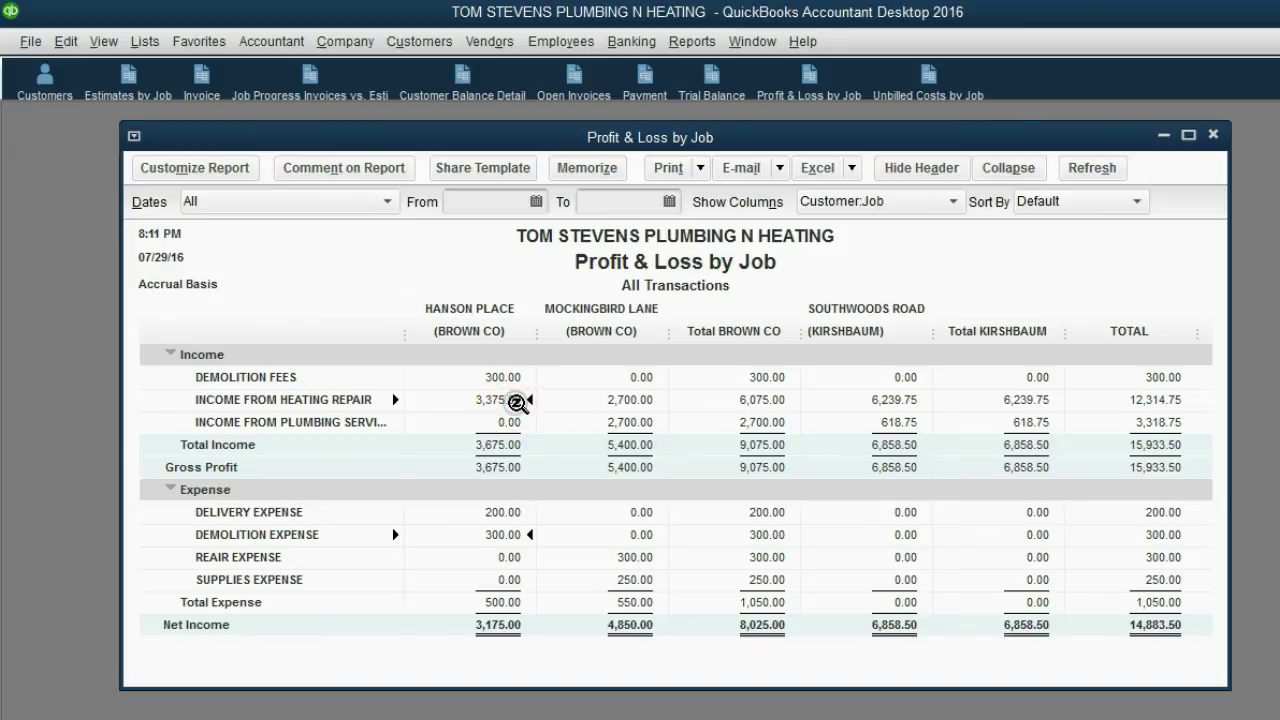
click(511, 379)
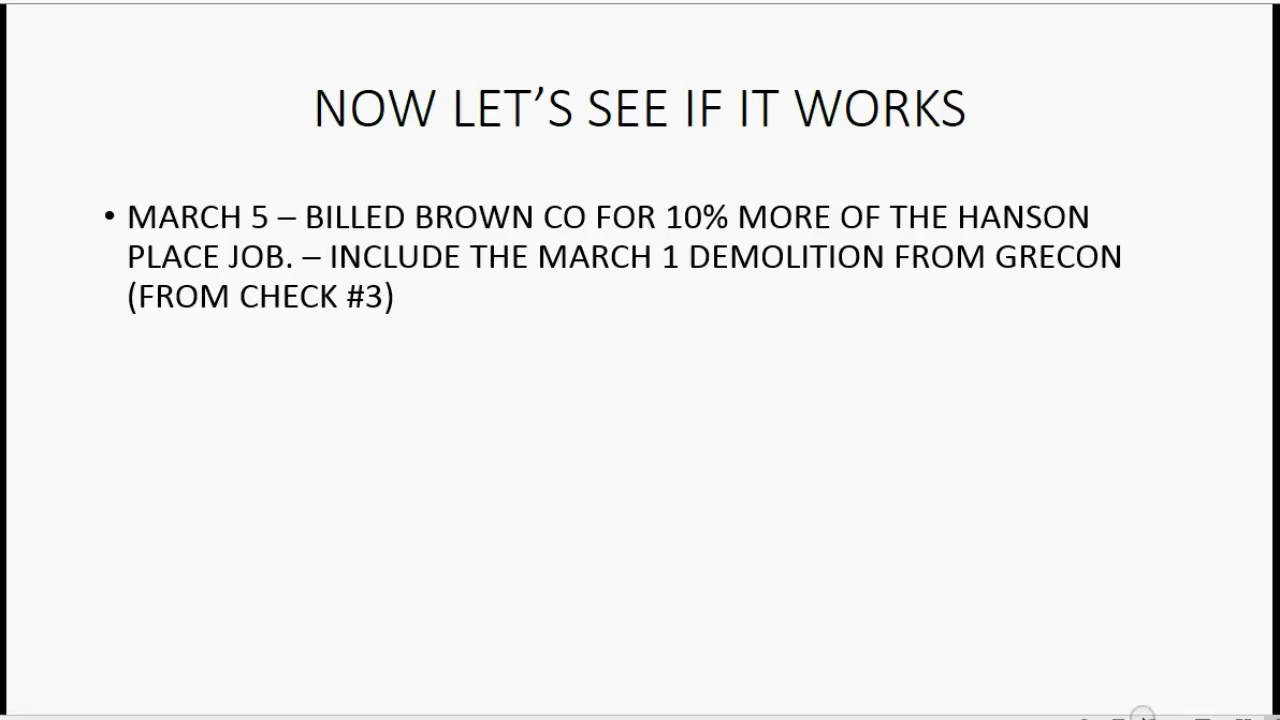
Advance the slide to the March 7 billing point and start invoice 15.
click(1148, 706)
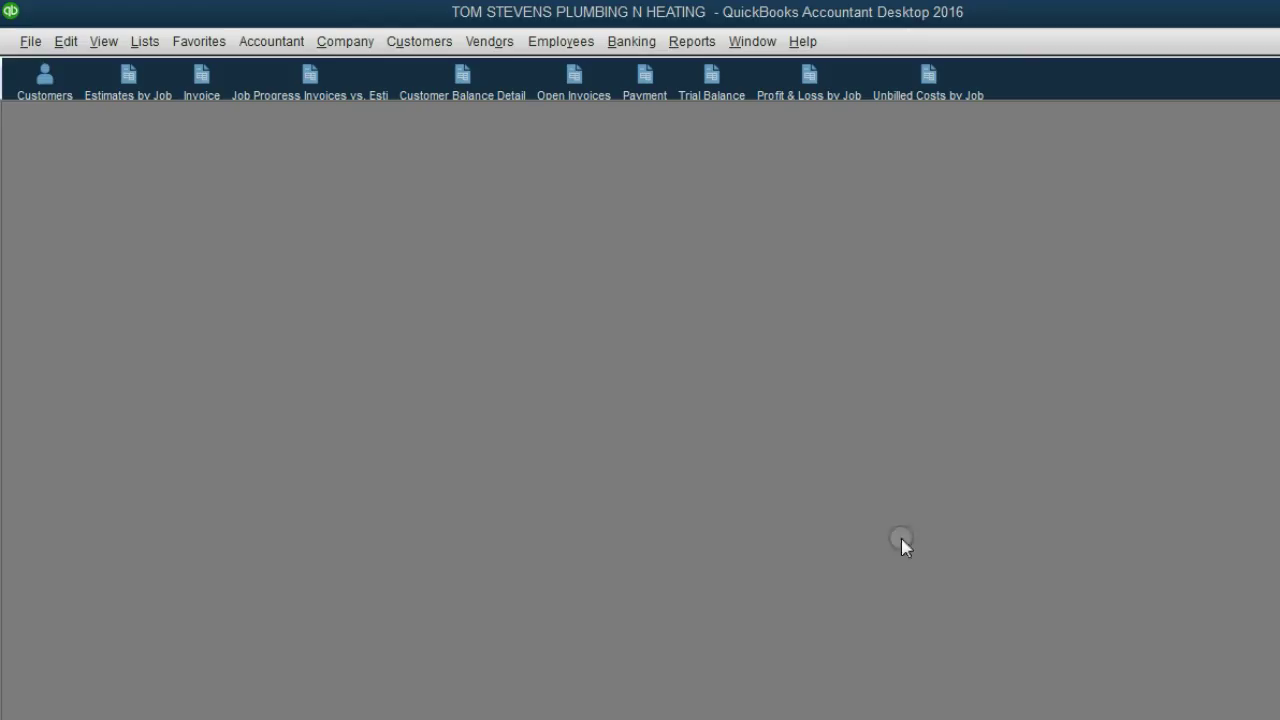
click(190, 90)
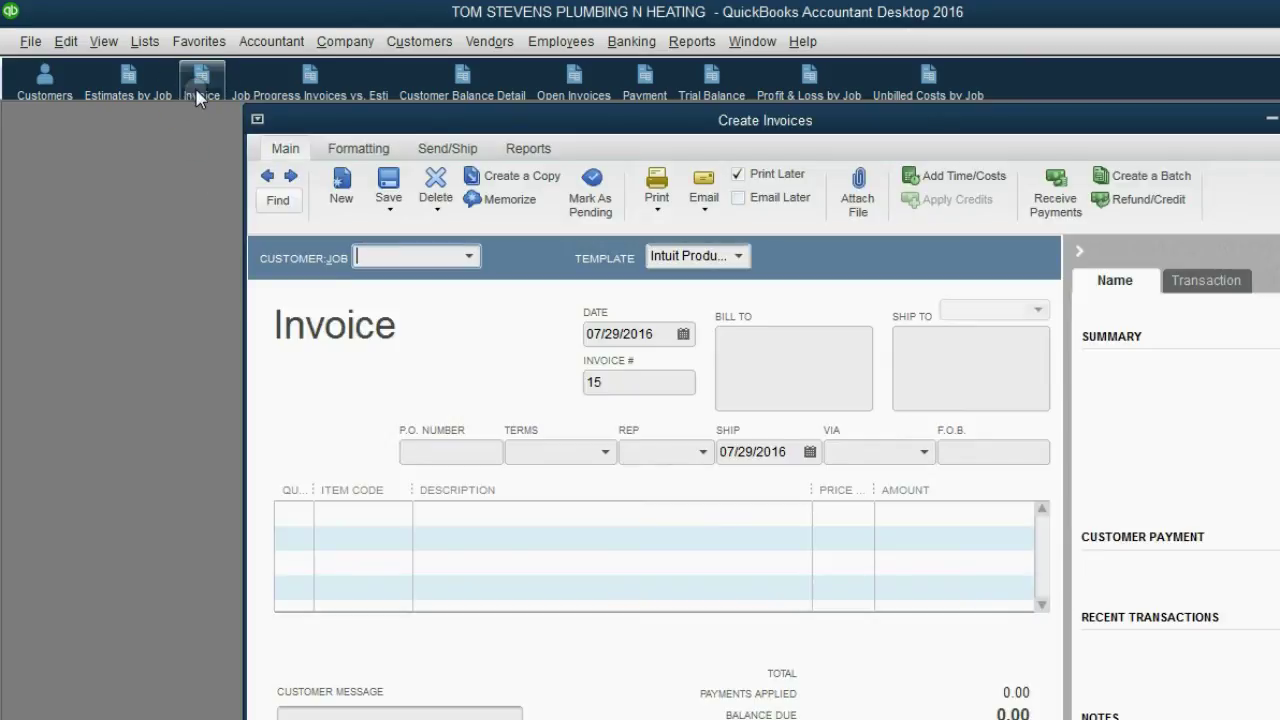
Date the invoice March 7, 2017 and assign it to Brown Co:Hanson Place.
click(683, 333)
click(758, 370)
click(758, 370)
click(758, 370)
click(758, 370)
click(758, 370)
click(758, 370)
click(758, 370)
click(759, 370)
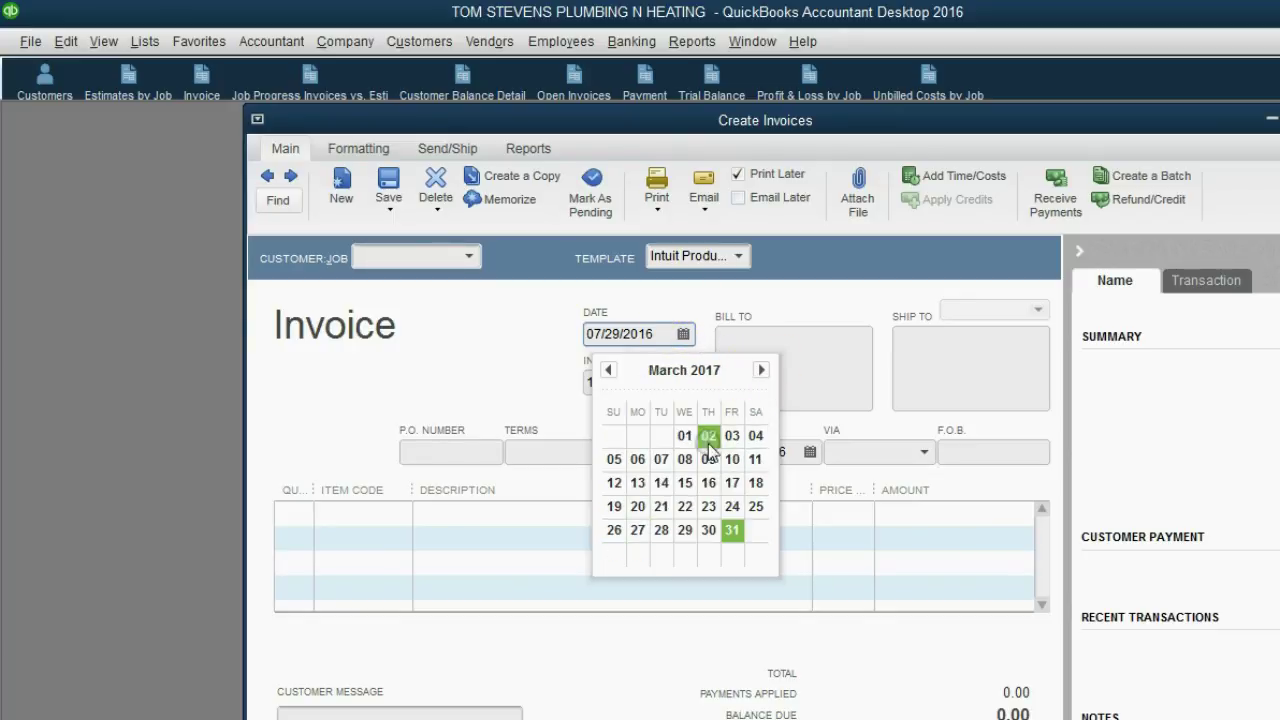
click(660, 459)
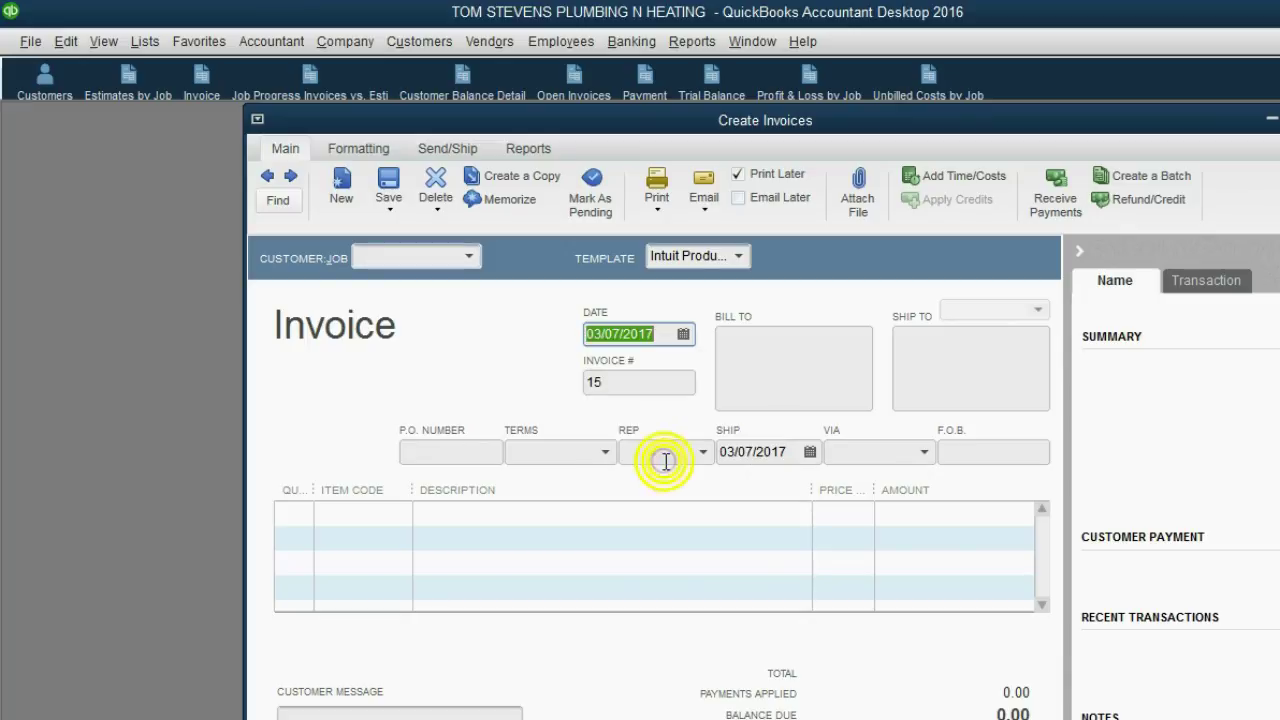
click(468, 257)
click(472, 357)
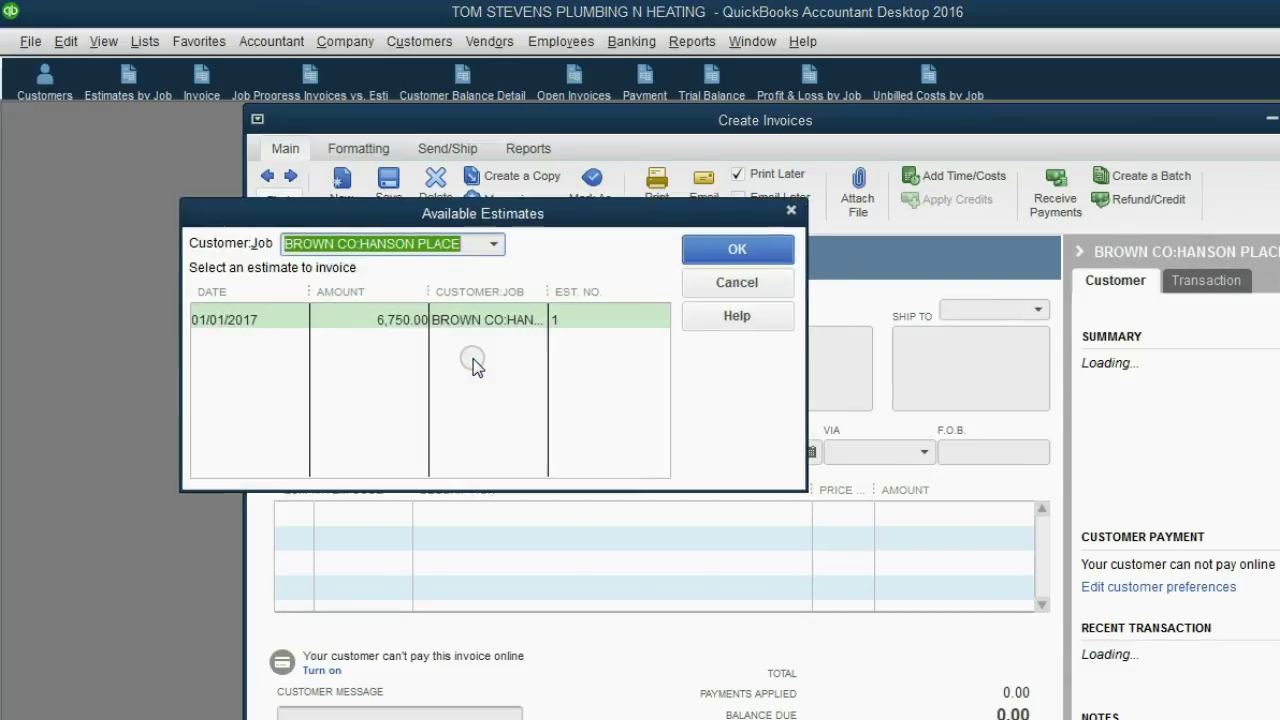
Bill 5% of the 6,750.00 Hanson Place estimate.
click(433, 320)
click(724, 250)
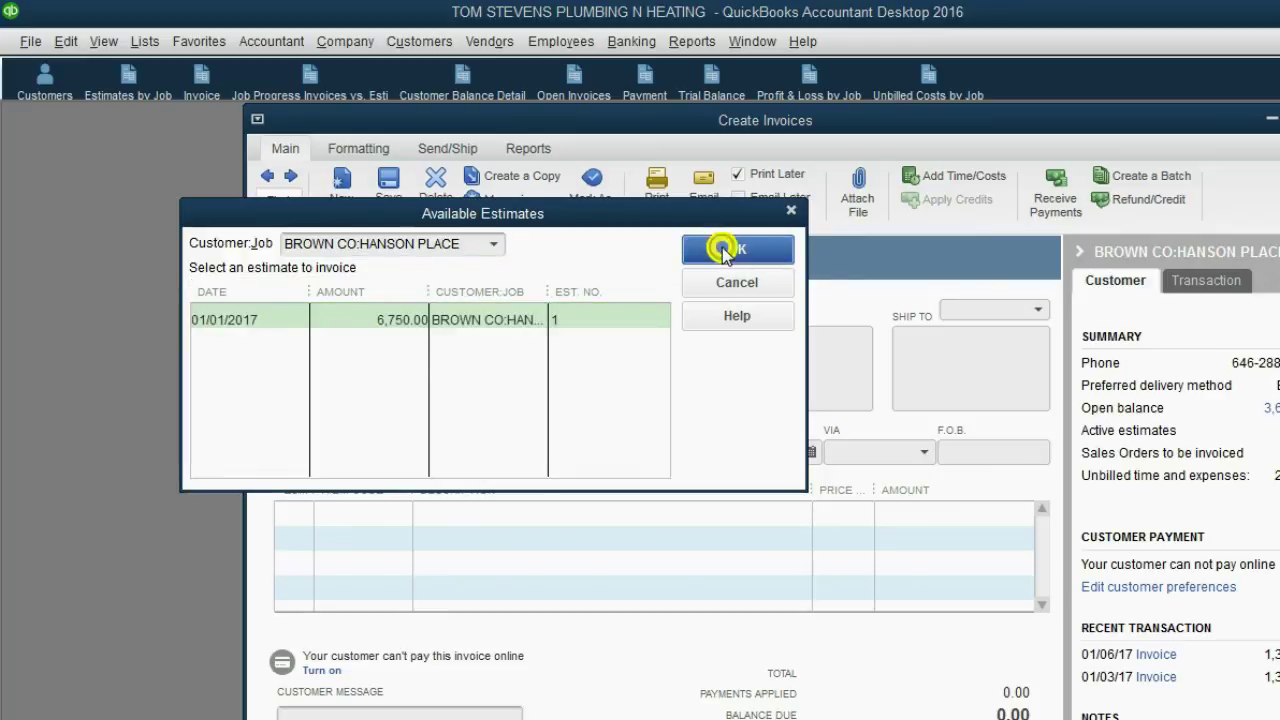
click(523, 289)
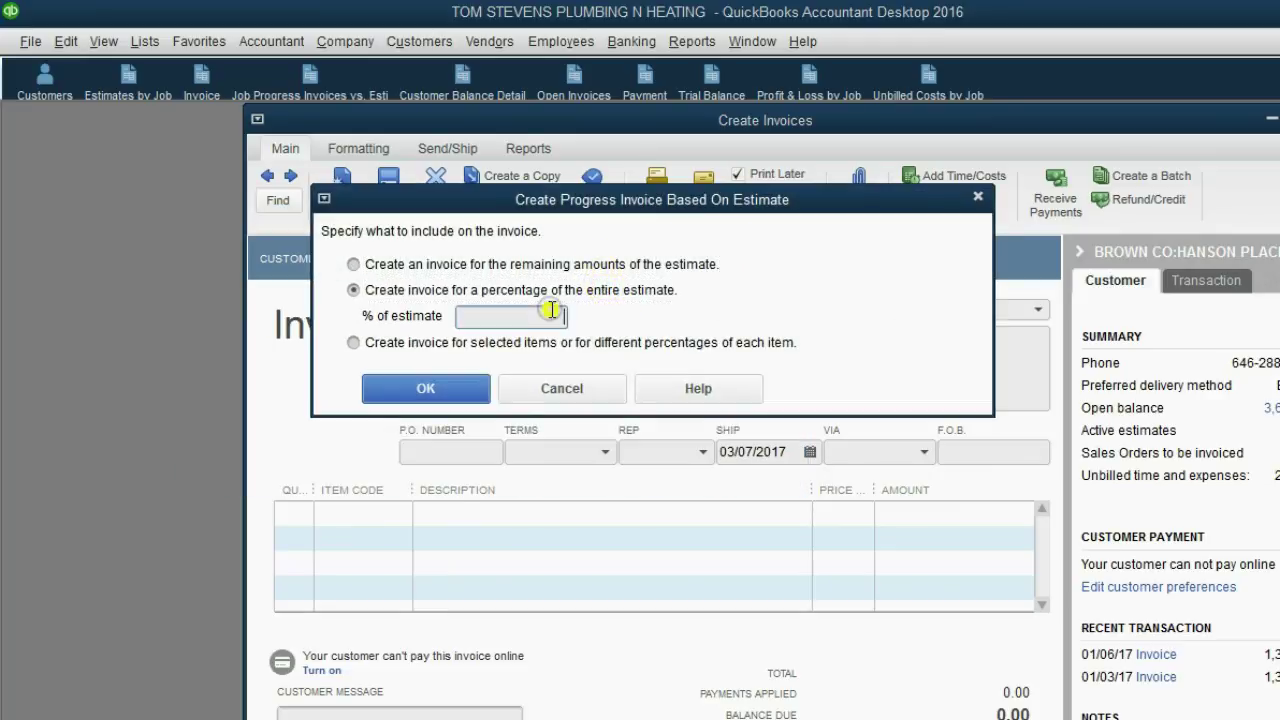
key(Tab)
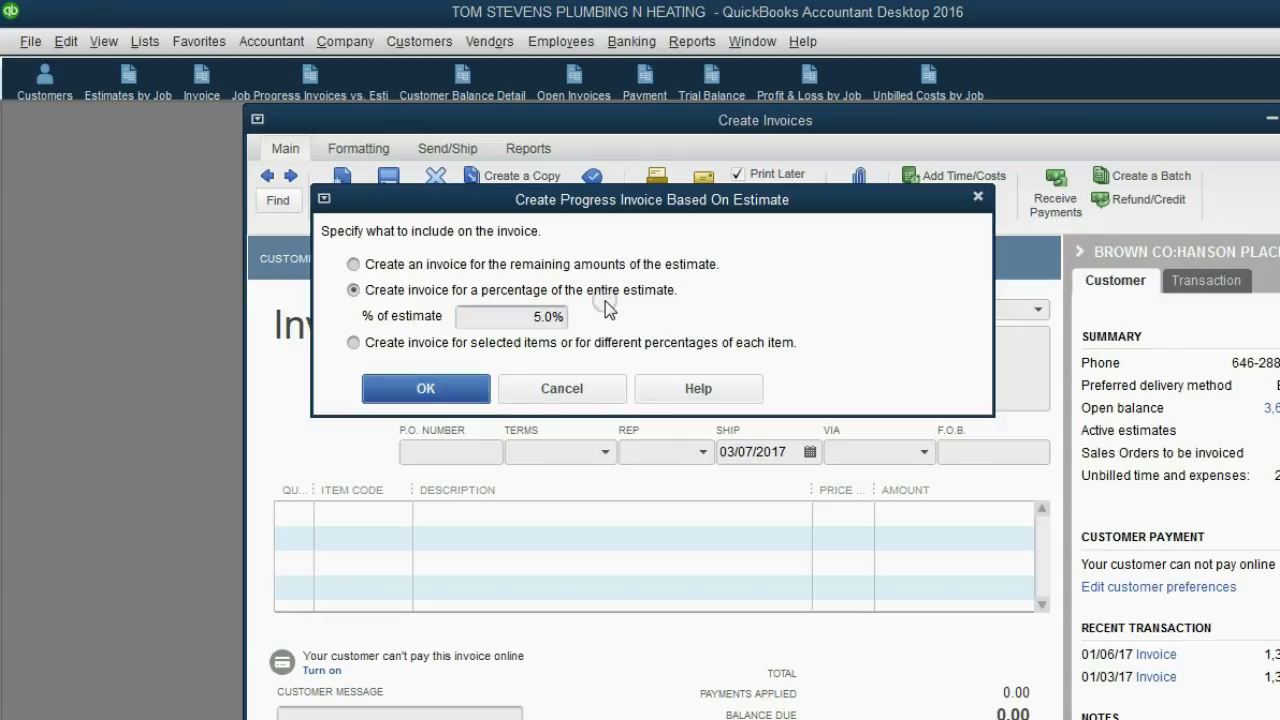
click(459, 389)
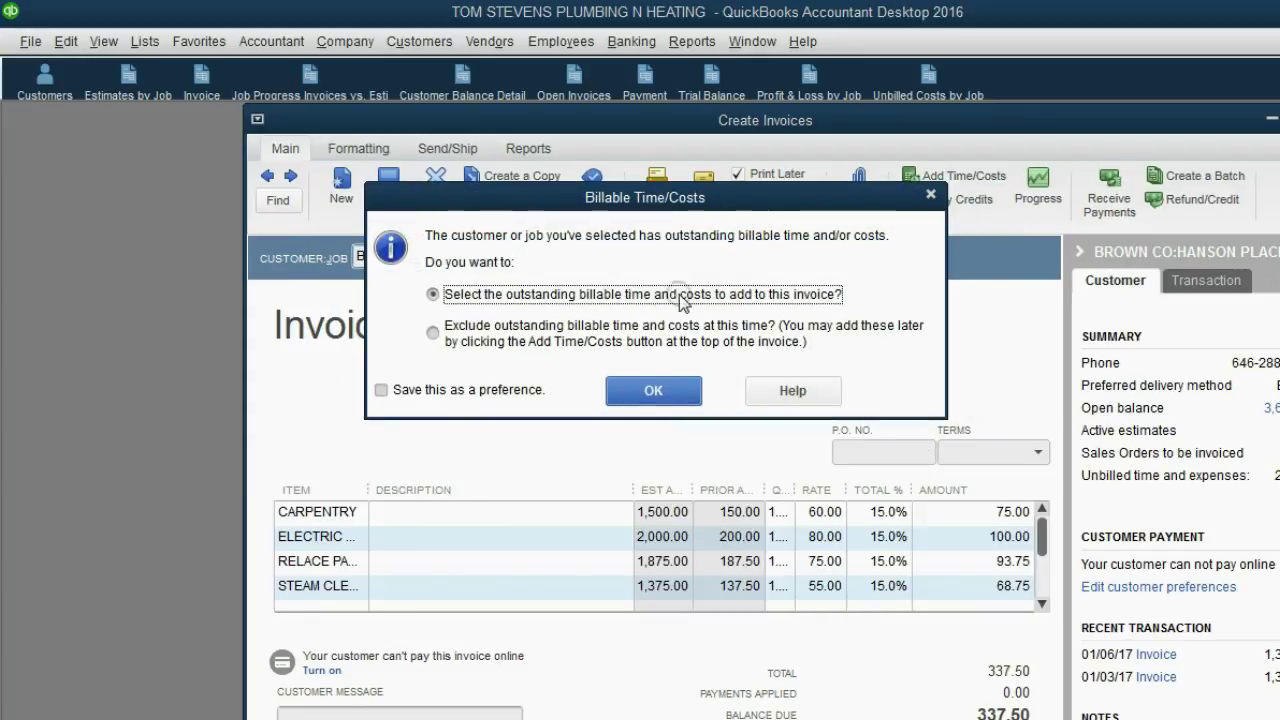
Add the 200.00 U.P.S billable expense to the invoice.
click(656, 391)
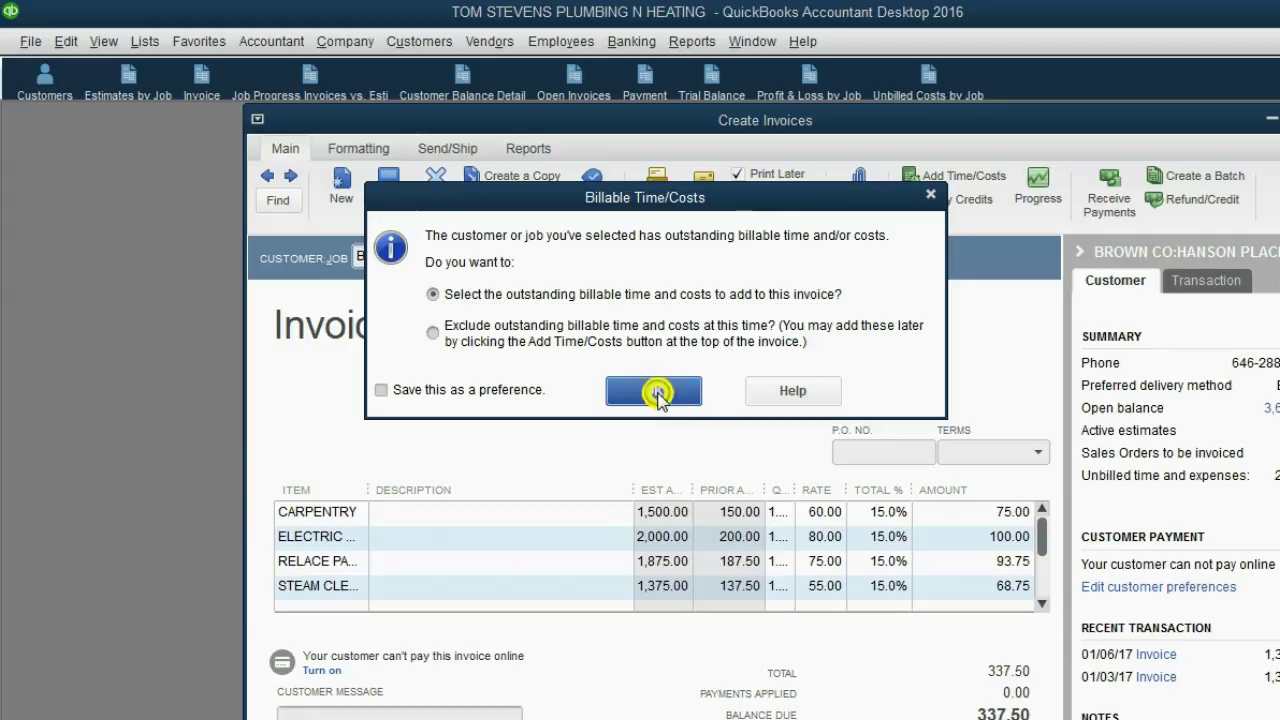
click(547, 282)
click(300, 381)
click(258, 382)
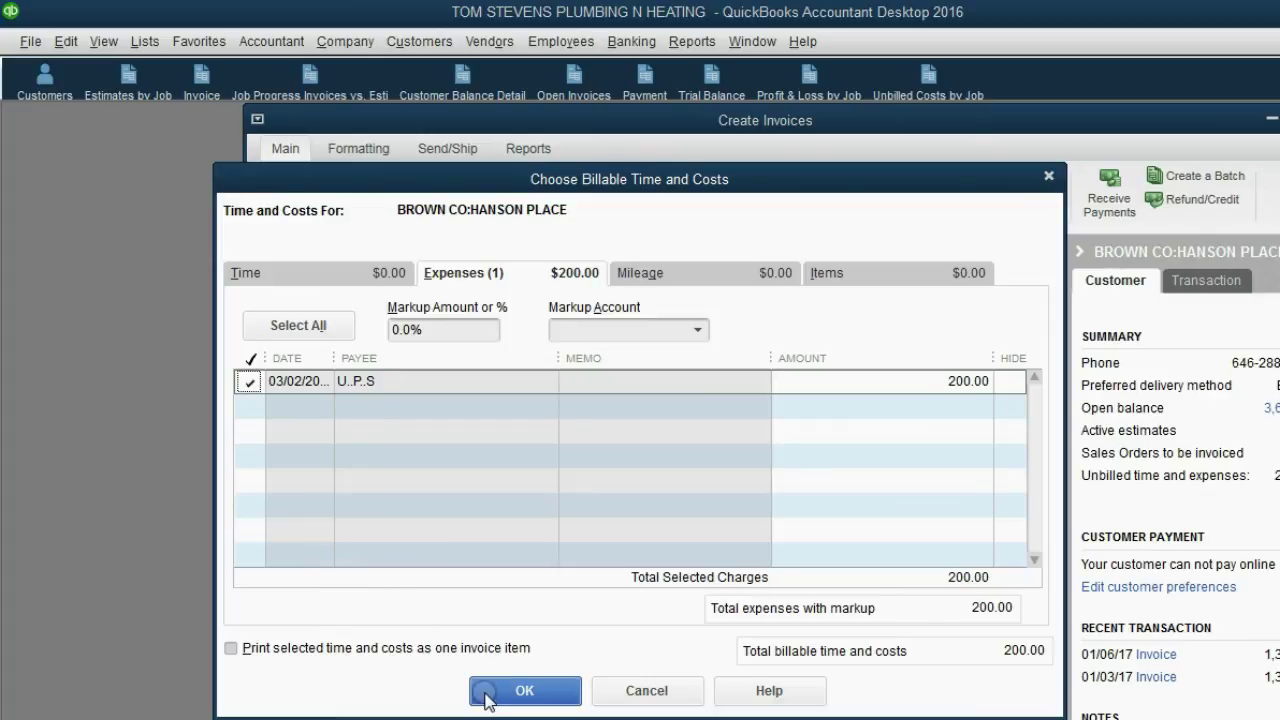
click(524, 691)
drag(1044, 528, 1043, 585)
click(738, 563)
Save invoice 15 at 537.50 without queuing it for e-mail, and close it.
drag(663, 121, 794, 127)
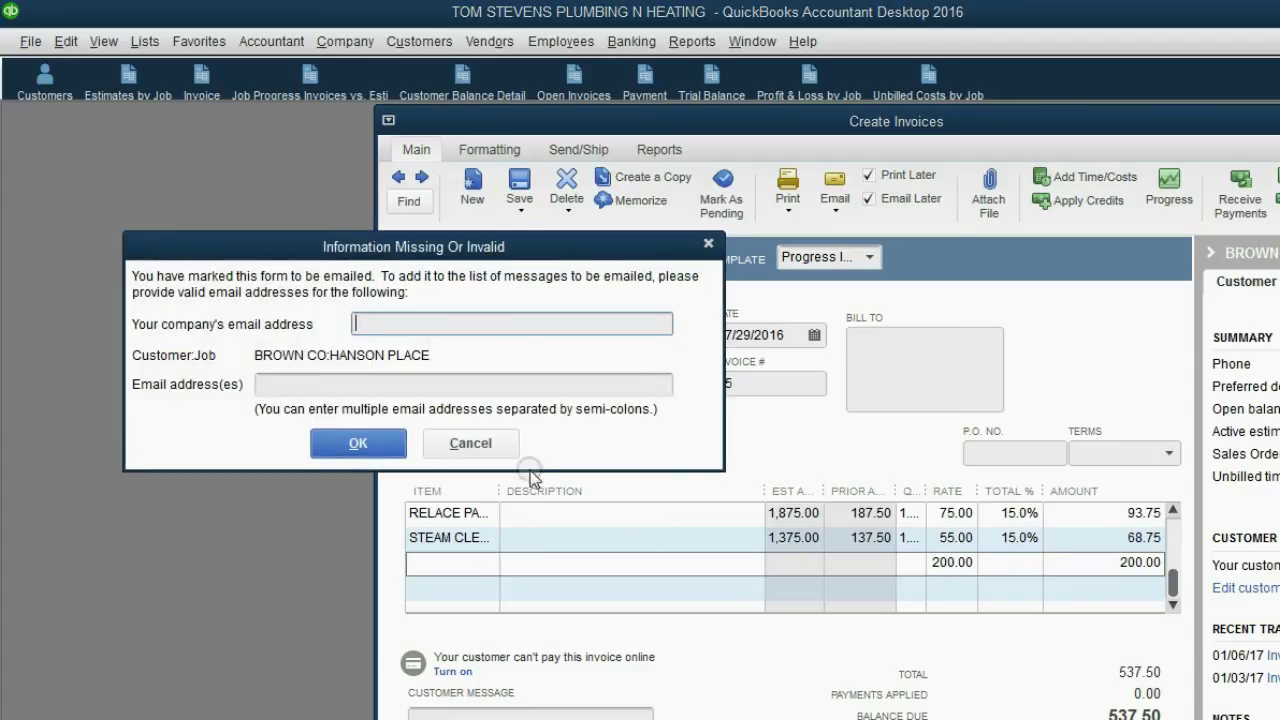
click(466, 443)
click(869, 198)
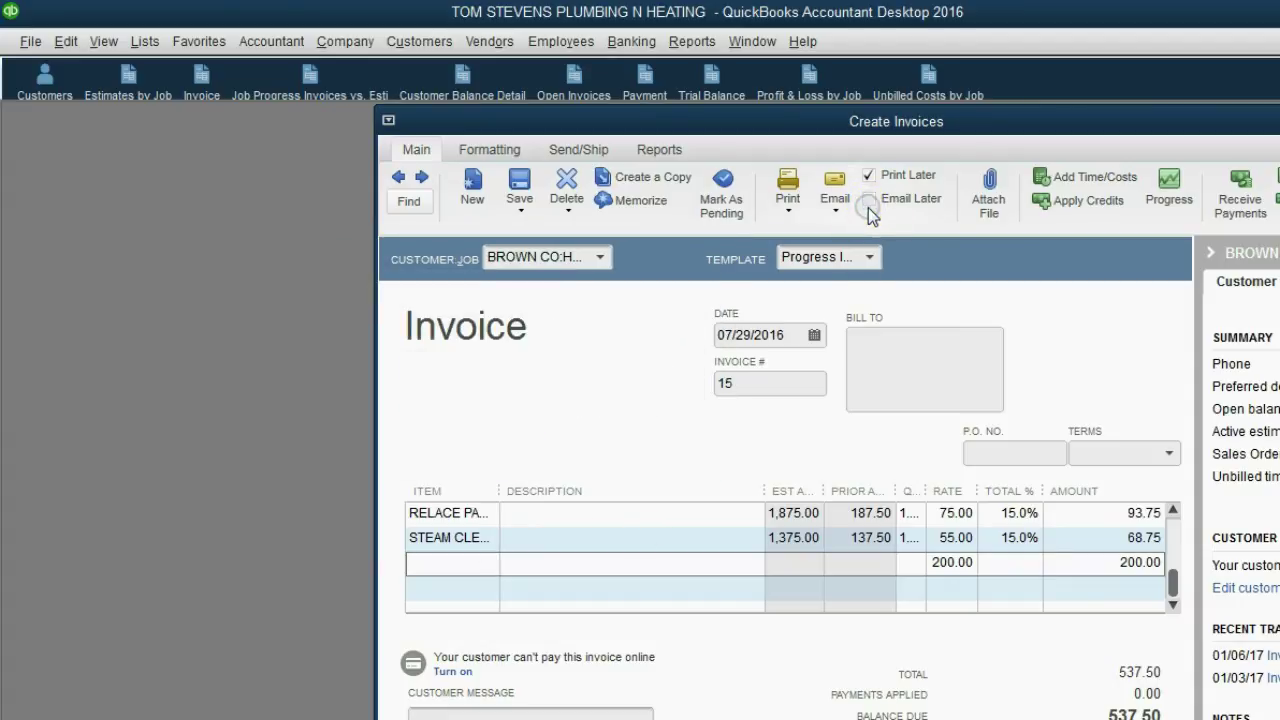
key(Escape)
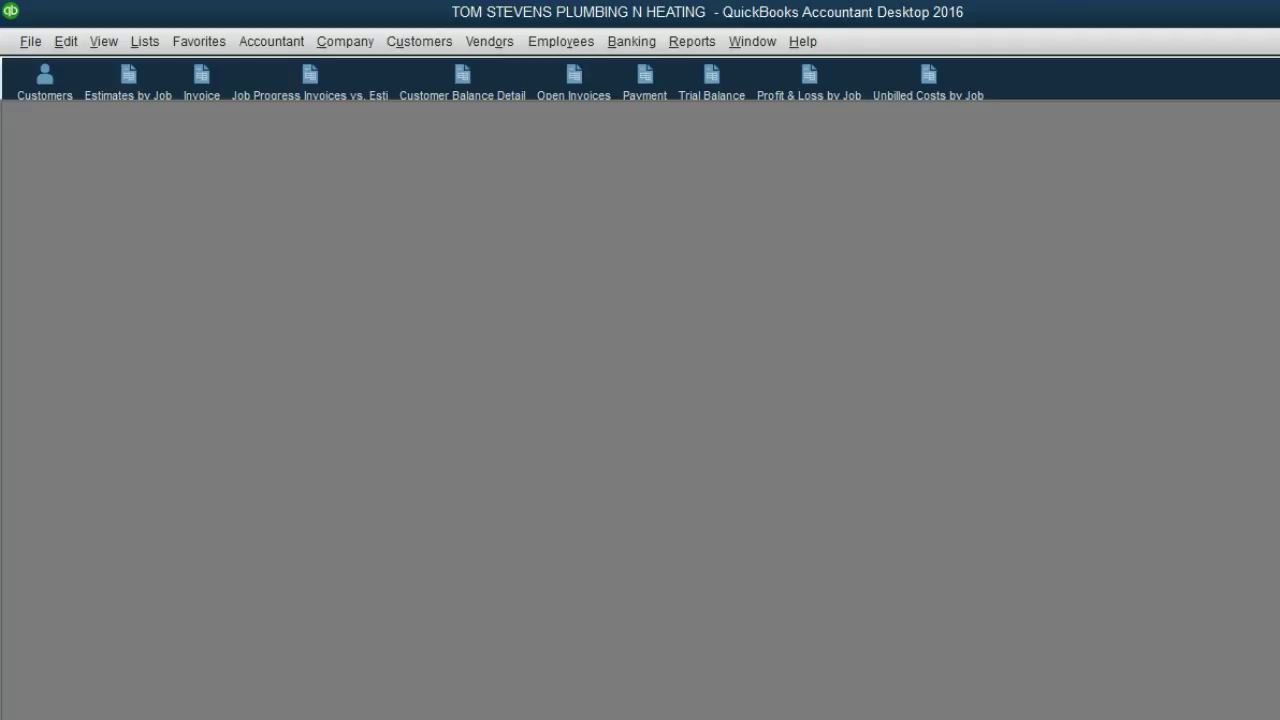
Check in Profit & Loss by Job that Hanson Place's 200.00 DELIVERY EXPENSE matches 200.00 DELIVERY FEES.
click(795, 88)
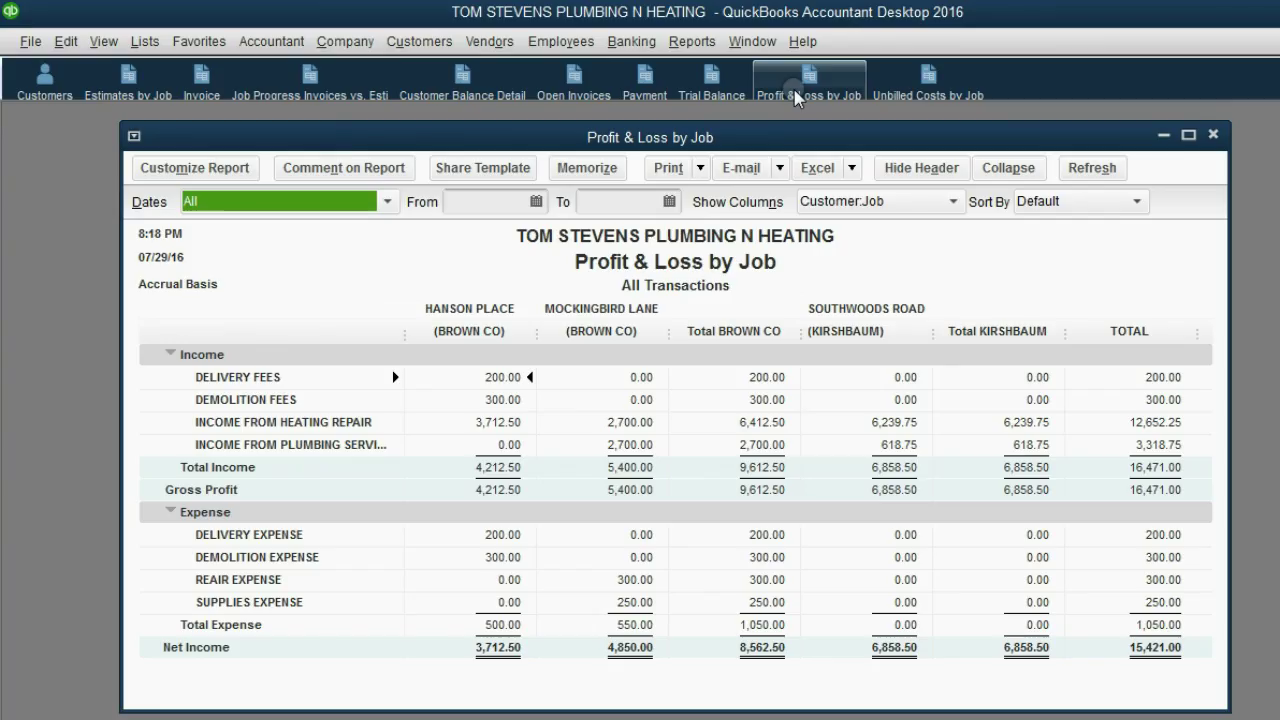
click(285, 540)
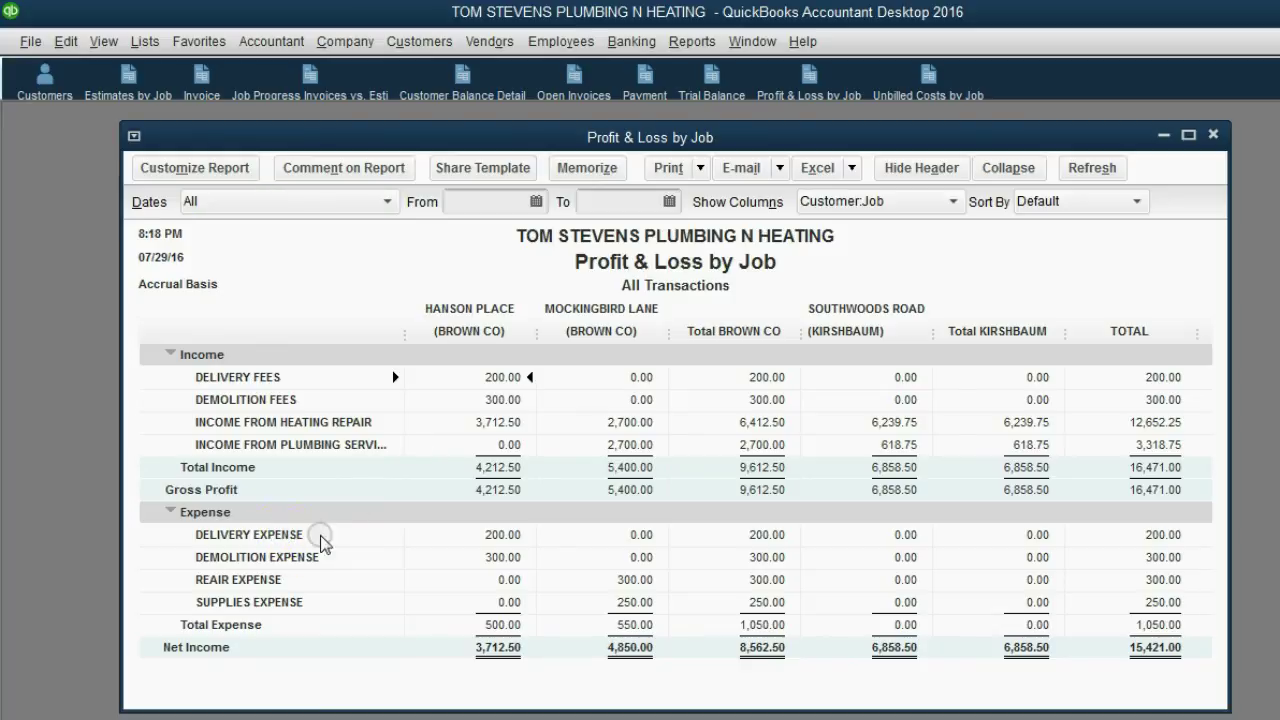
click(483, 540)
click(488, 542)
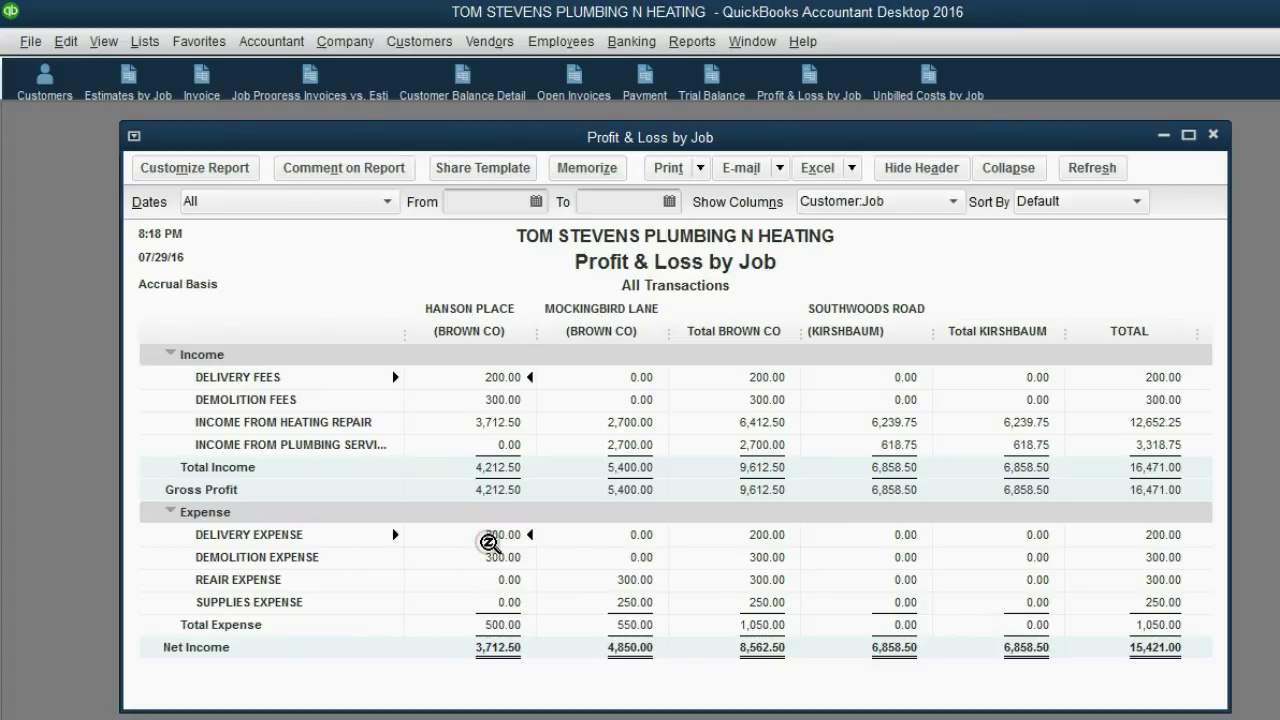
click(264, 376)
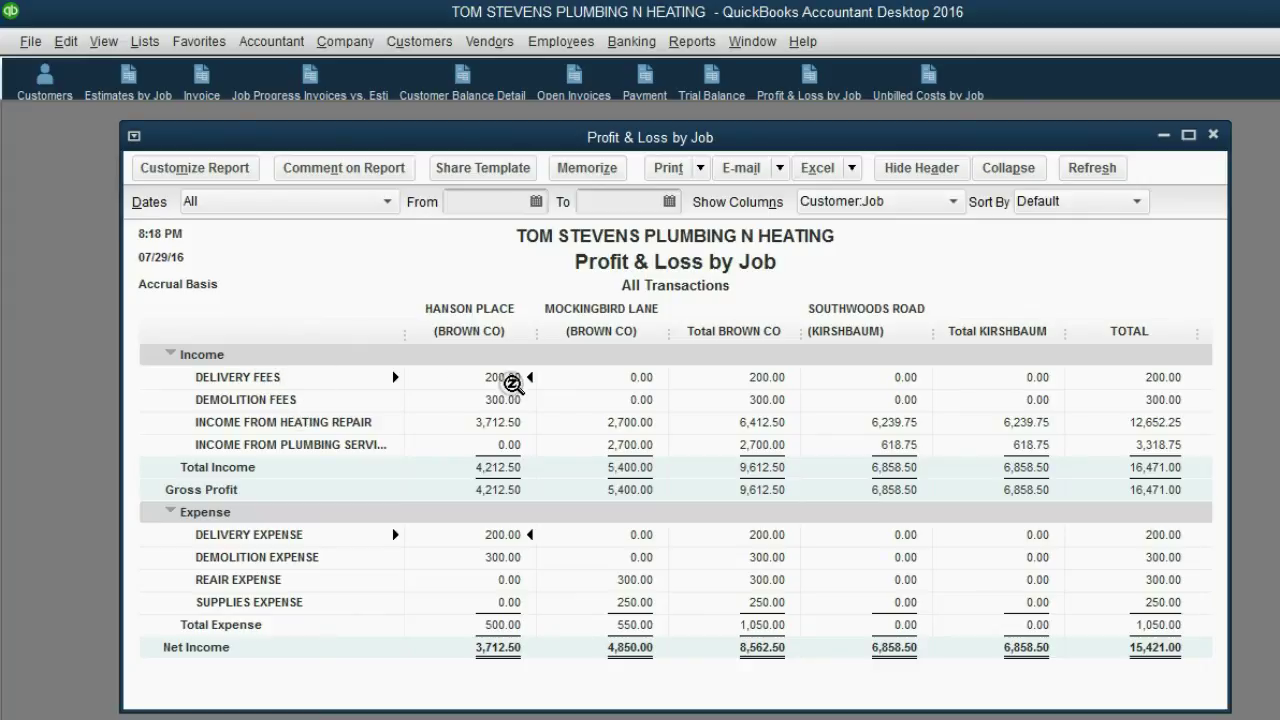
click(519, 349)
click(474, 318)
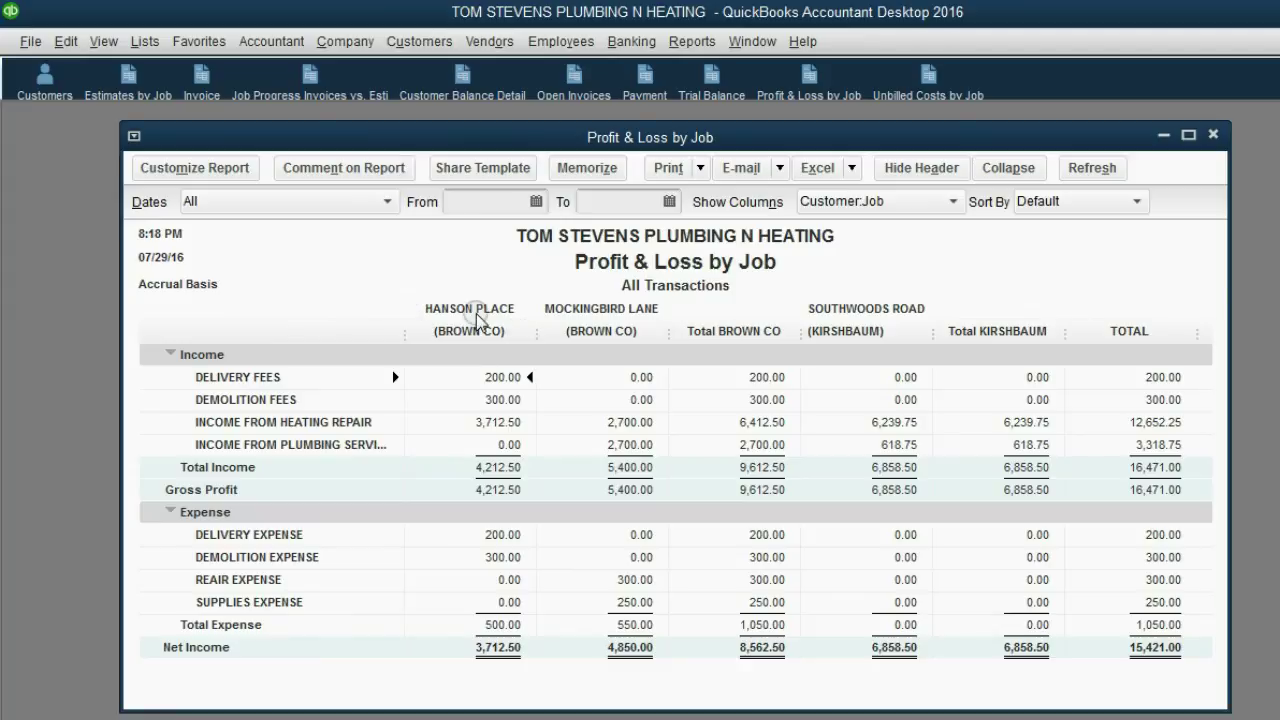